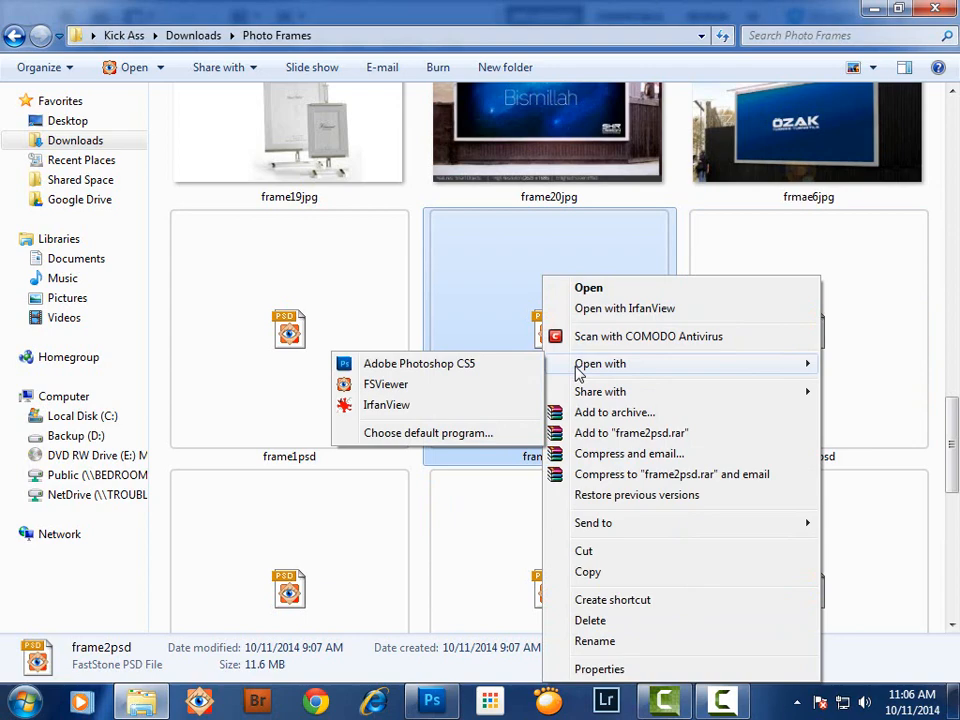
Open frame2psd in Adobe Photoshop CS5 and move the photo frame on Layer 1 slightly lower on the canvas.
{"action": "left_click", "coordinate": [414, 366]}
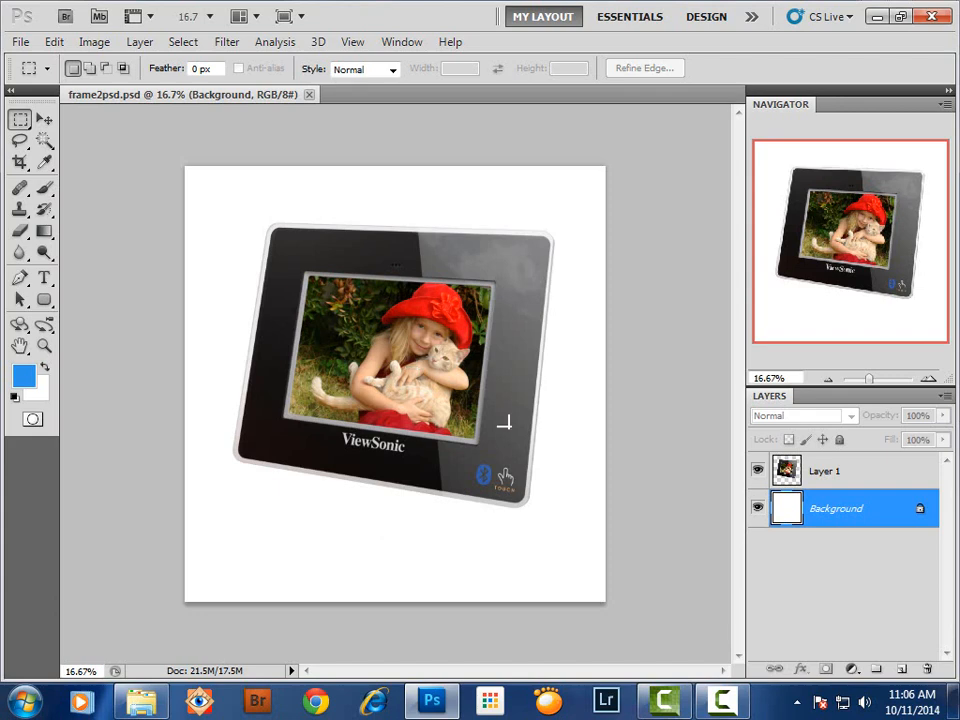
{"action": "left_click", "coordinate": [866, 473]}
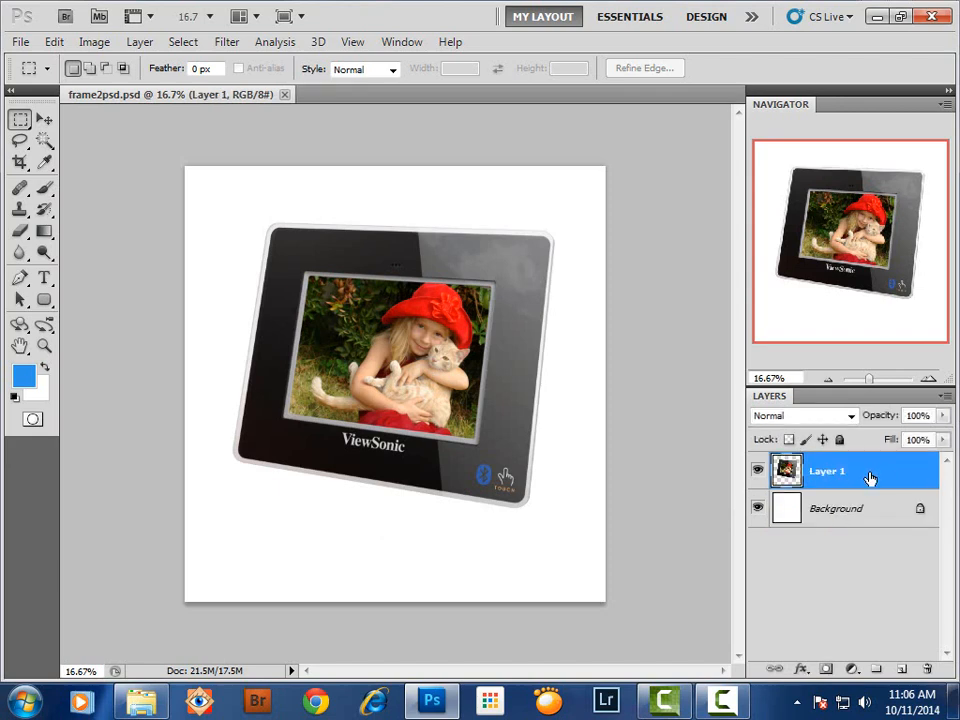
{"action": "left_click", "coordinate": [44, 119]}
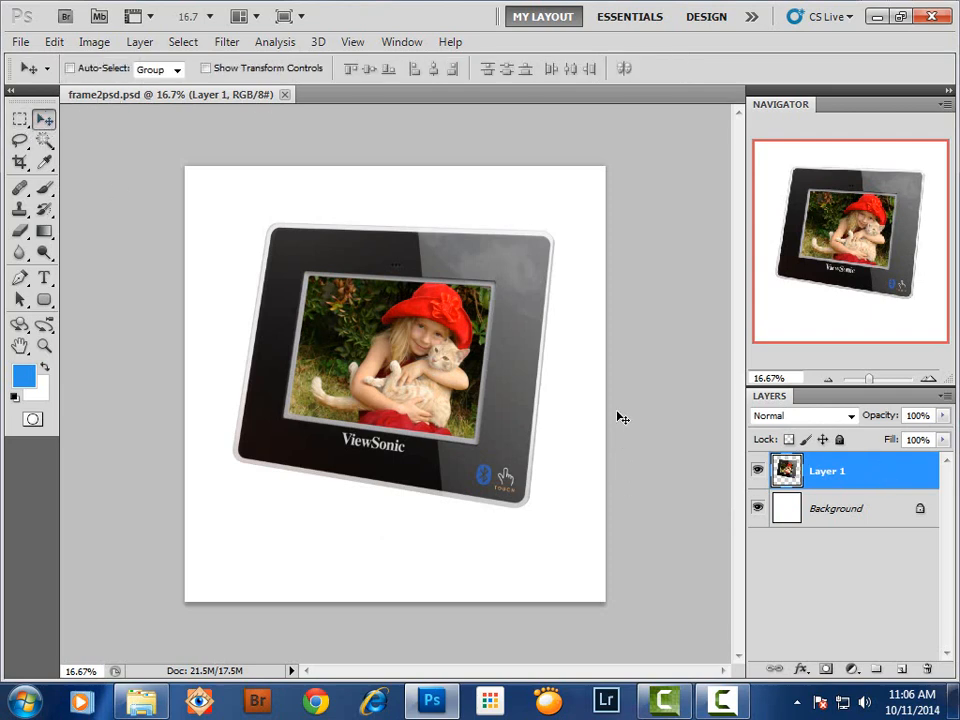
{"action": "mouse_move", "coordinate": [393, 319]}
{"action": "left_mouse_down"}
{"action": "mouse_move", "coordinate": [347, 362]}
{"action": "mouse_move", "coordinate": [418, 298]}
{"action": "mouse_move", "coordinate": [411, 385]}
{"action": "mouse_move", "coordinate": [407, 328]}
{"action": "mouse_move", "coordinate": [390, 337]}
{"action": "left_mouse_up"}
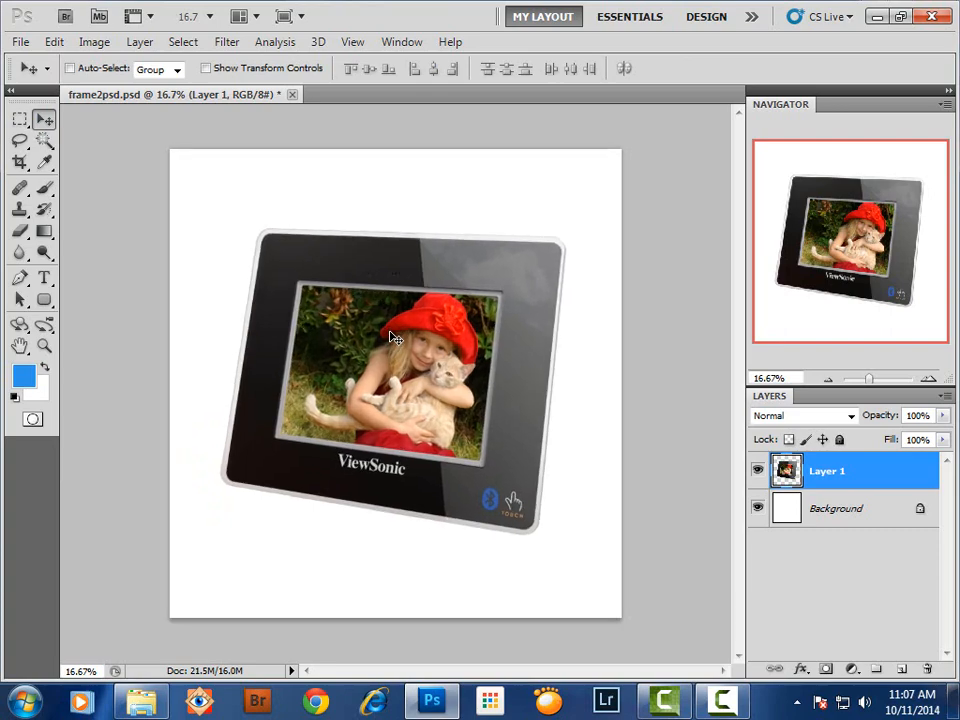
Examine the photo and the inner edges of the frame surrounding it up close.
{"action": "key", "text": "ctrl+plus"}
{"action": "key", "text": "ctrl+plus"}
{"action": "key", "text": "ctrl+plus"}
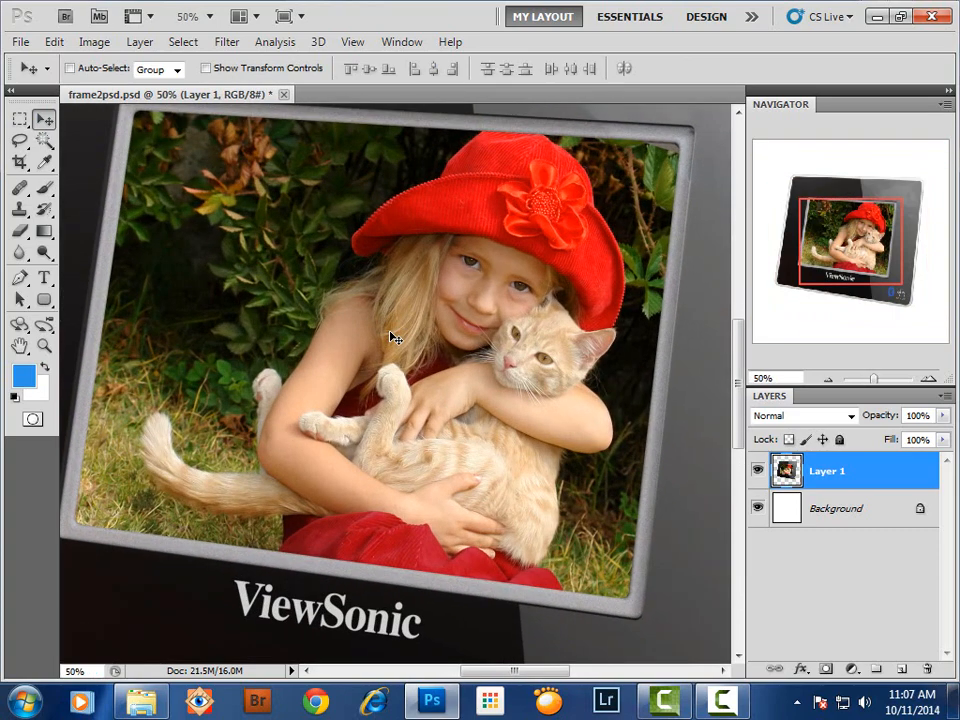
{"action": "key", "text": "ctrl+plus"}
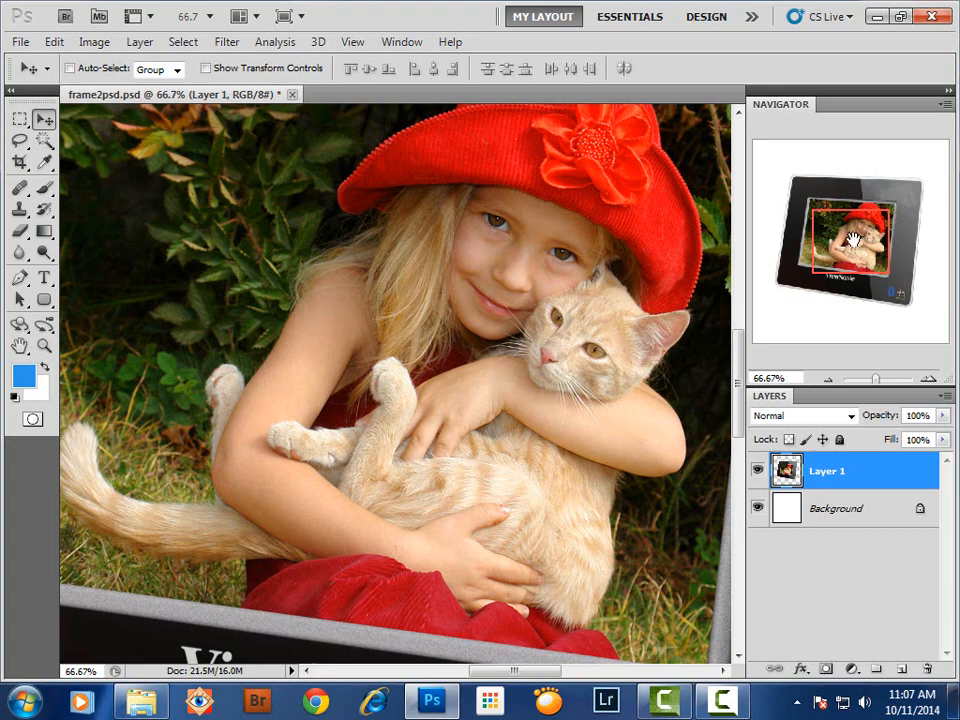
{"action": "mouse_move", "coordinate": [852, 240]}
{"action": "left_mouse_down"}
{"action": "mouse_move", "coordinate": [850, 258]}
{"action": "mouse_move", "coordinate": [881, 255]}
{"action": "mouse_move", "coordinate": [871, 213]}
{"action": "mouse_move", "coordinate": [842, 222]}
{"action": "mouse_move", "coordinate": [849, 246]}
{"action": "left_mouse_up"}
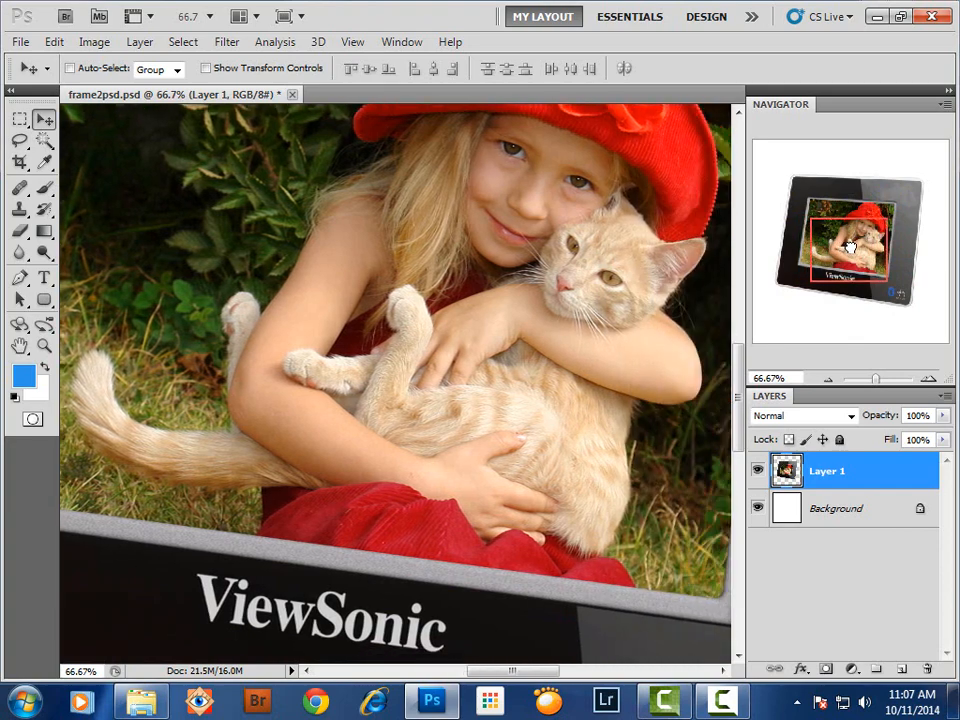
{"action": "key", "text": "space"}
{"action": "left_click_drag", "start_coordinate": [497, 441], "coordinate": [373, 376]}
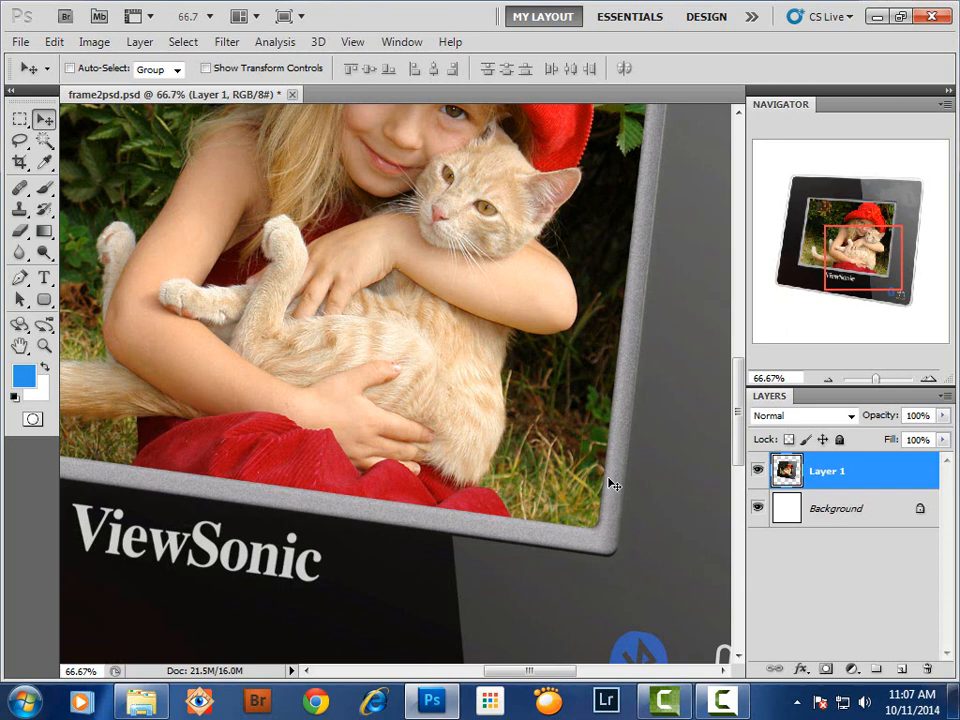
{"action": "key", "text": "ctrl+0"}
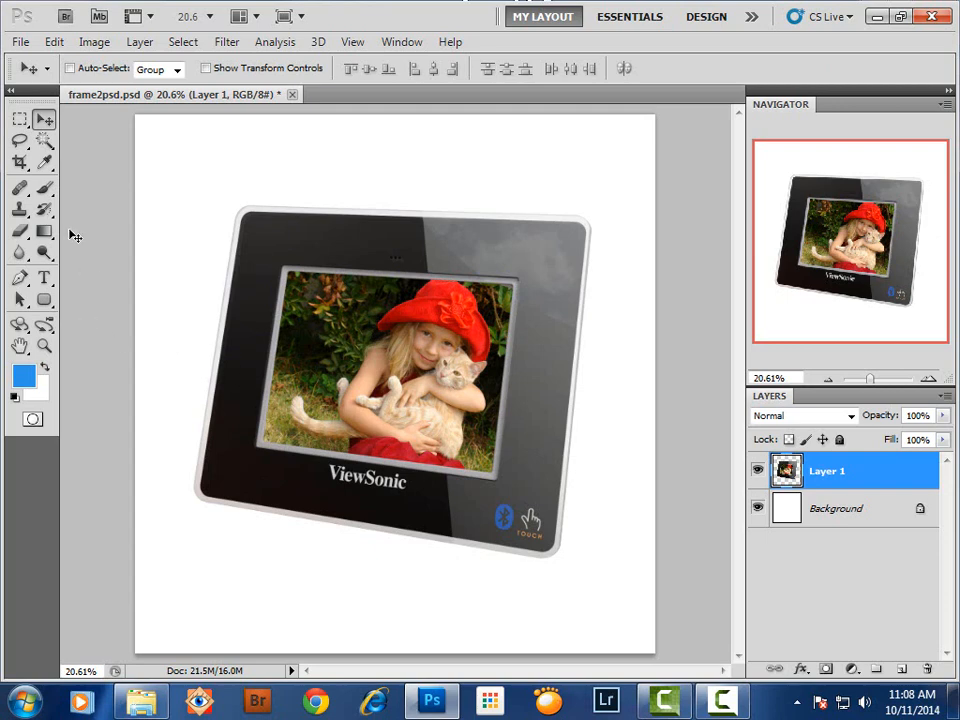
{"action": "left_click", "coordinate": [21, 119]}
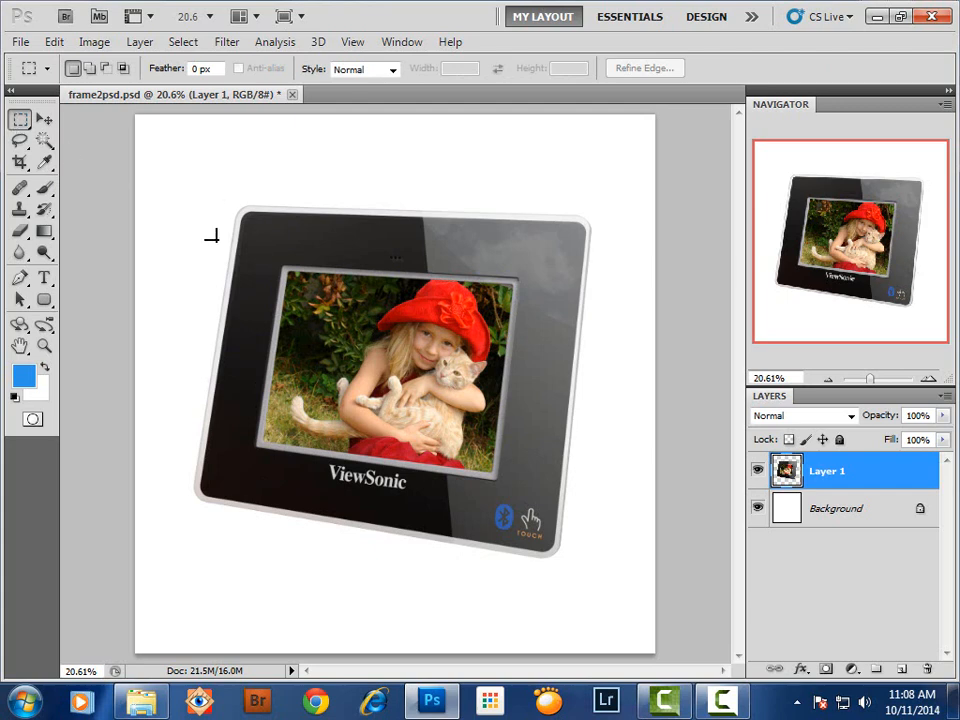
{"action": "left_click_drag", "start_coordinate": [209, 234], "coordinate": [606, 547]}
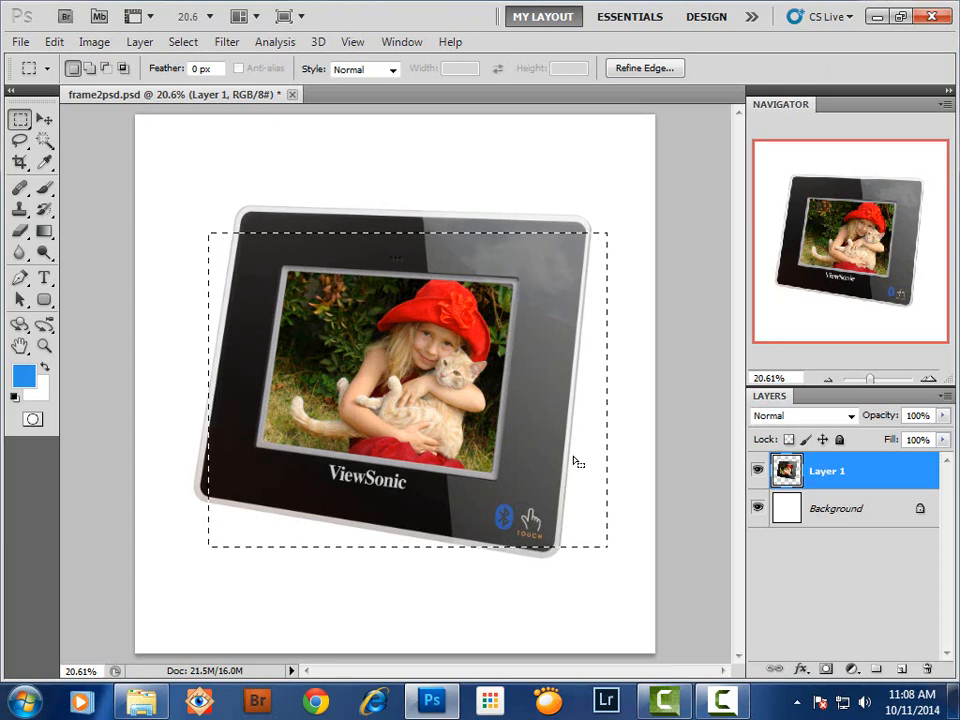
{"action": "left_click", "coordinate": [184, 42]}
{"action": "left_click", "coordinate": [200, 80]}
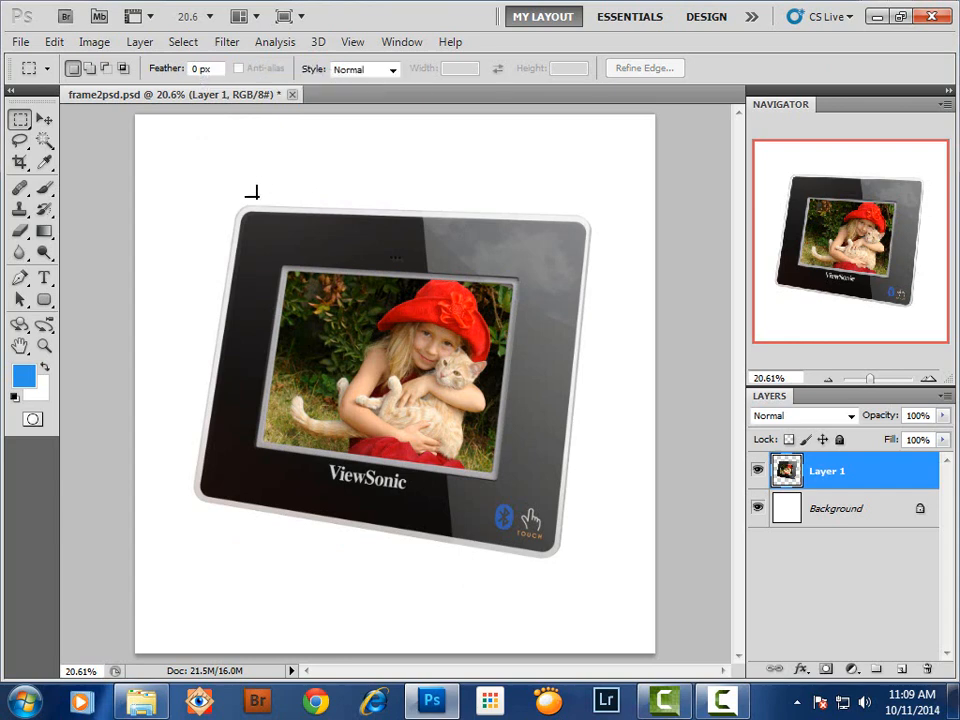
Draw a rounded rectangle path with a 20 px radius that covers the whole photo and most of the frame.
{"action": "left_click", "coordinate": [44, 301]}
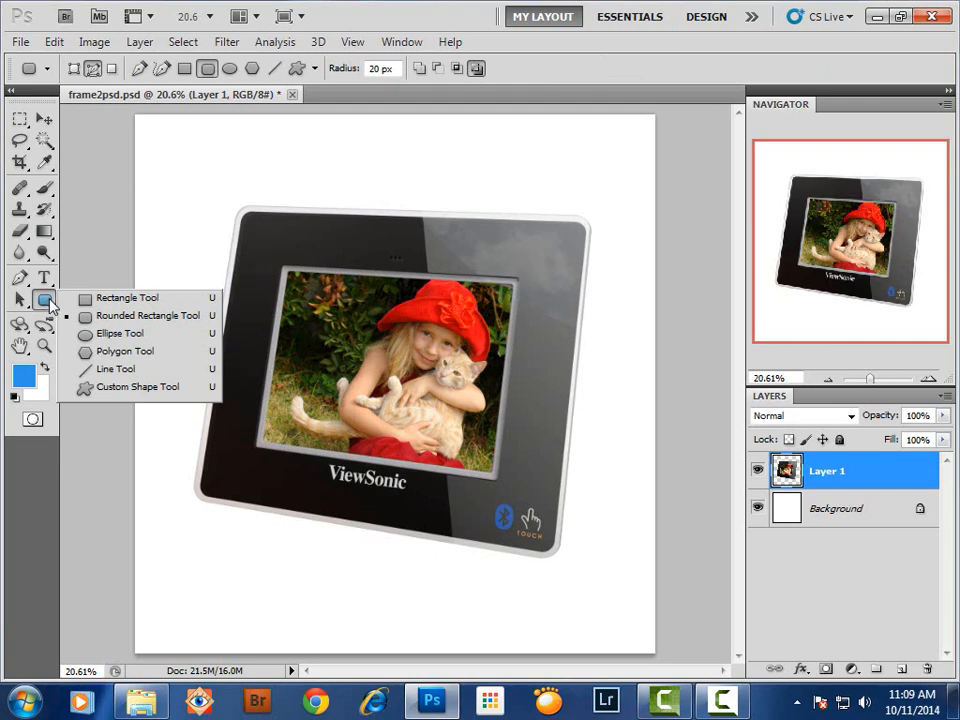
{"action": "left_click", "coordinate": [116, 317]}
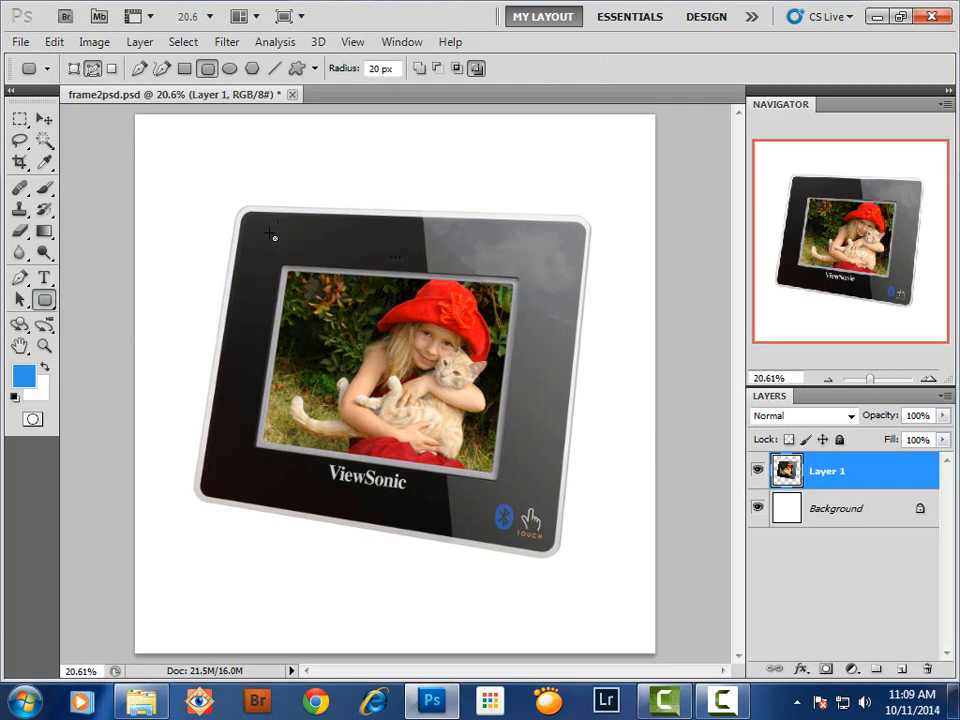
{"action": "left_click", "coordinate": [93, 70]}
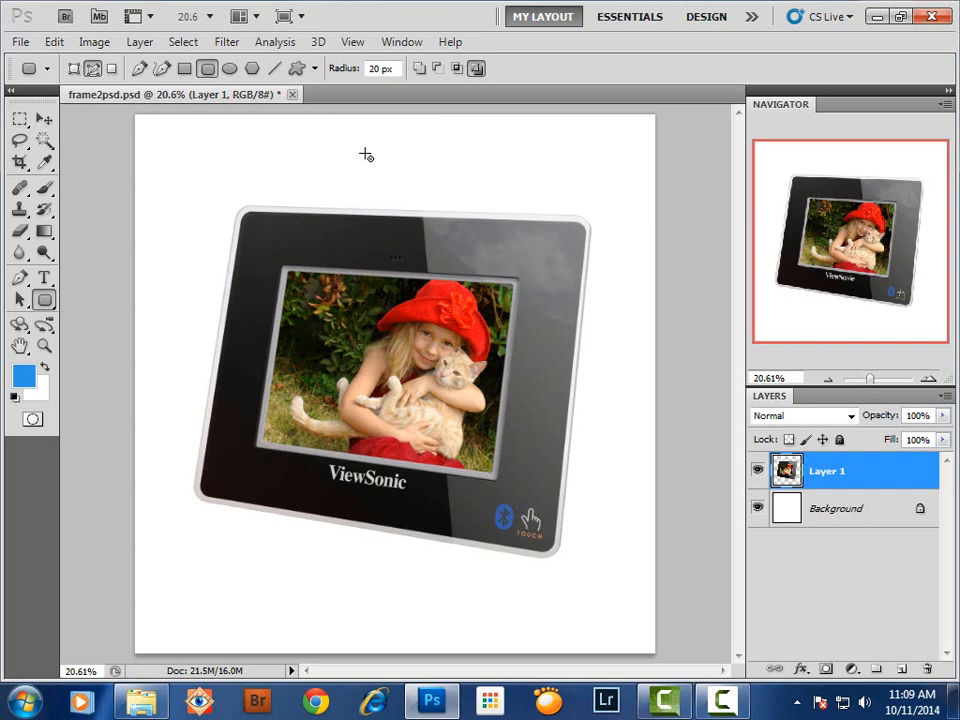
{"action": "left_click_drag", "start_coordinate": [209, 253], "coordinate": [595, 549]}
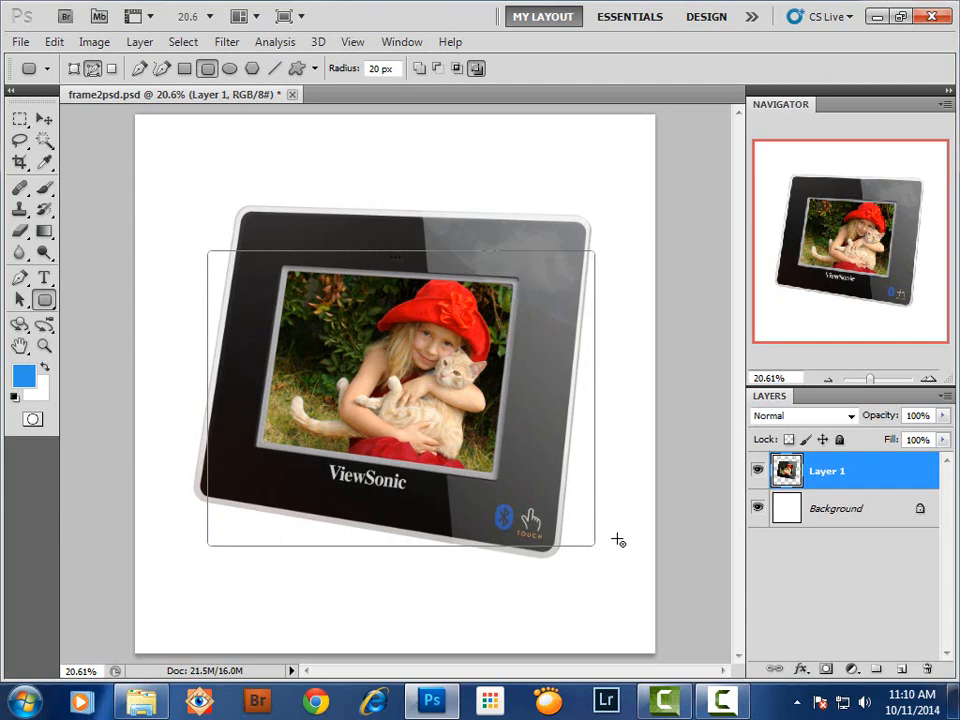
Check the path's rounded corner up close and convert the path into a new anti-aliased selection with a 0-pixel feather.
{"action": "key", "text": "ctrl+plus"}
{"action": "key", "text": "ctrl+plus"}
{"action": "key", "text": "ctrl+plus"}
{"action": "key", "text": "ctrl+plus"}
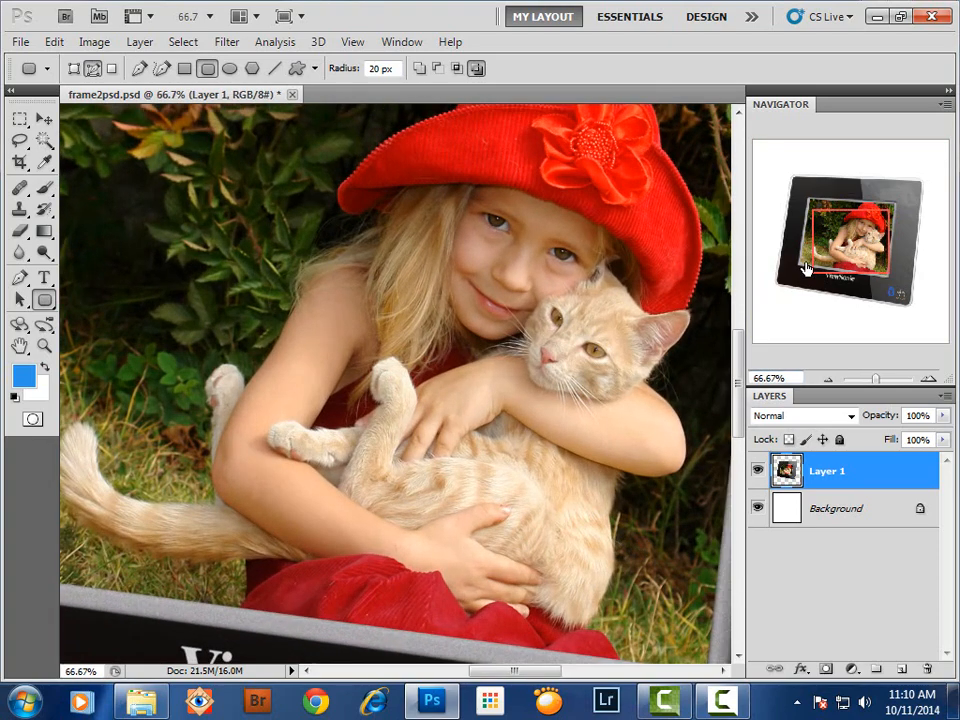
{"action": "left_click_drag", "start_coordinate": [834, 268], "coordinate": [876, 296]}
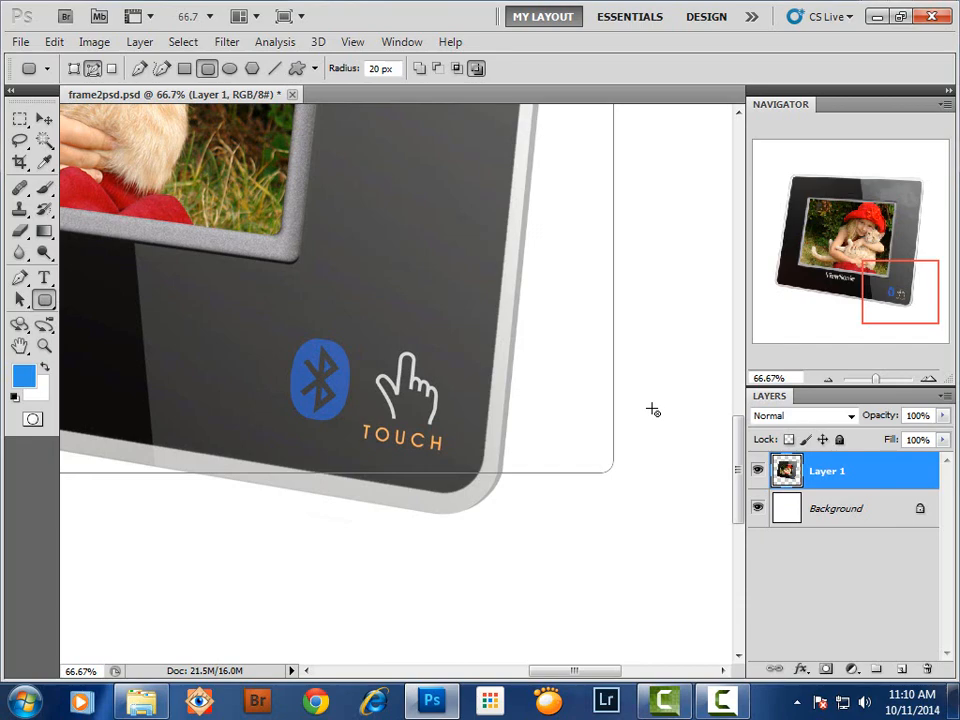
{"action": "key", "text": "ctrl+0"}
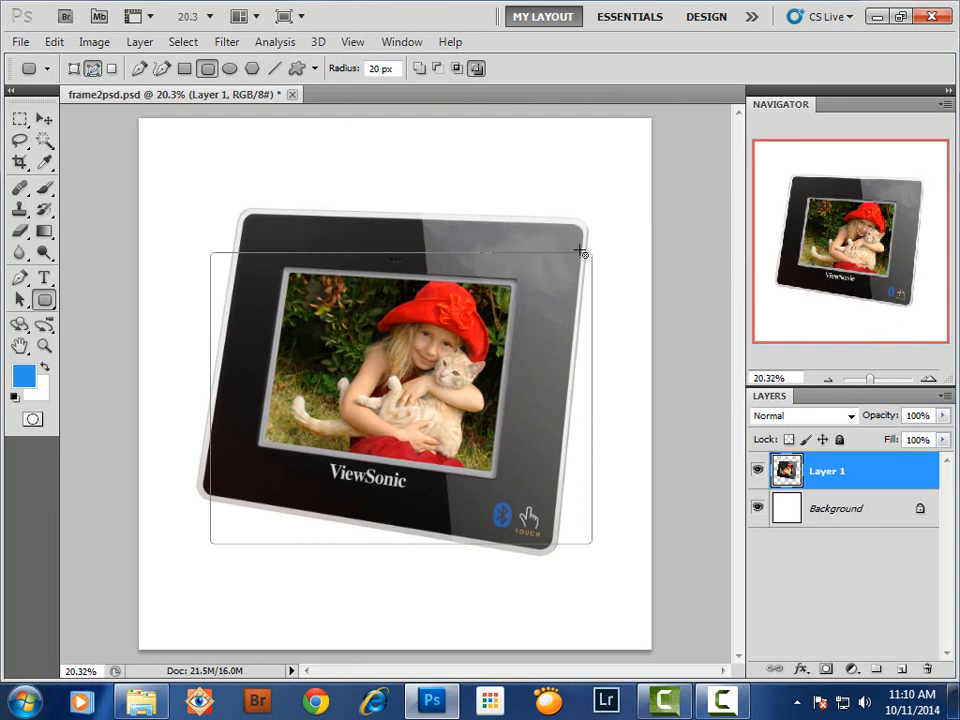
{"action": "right_click", "coordinate": [580, 323]}
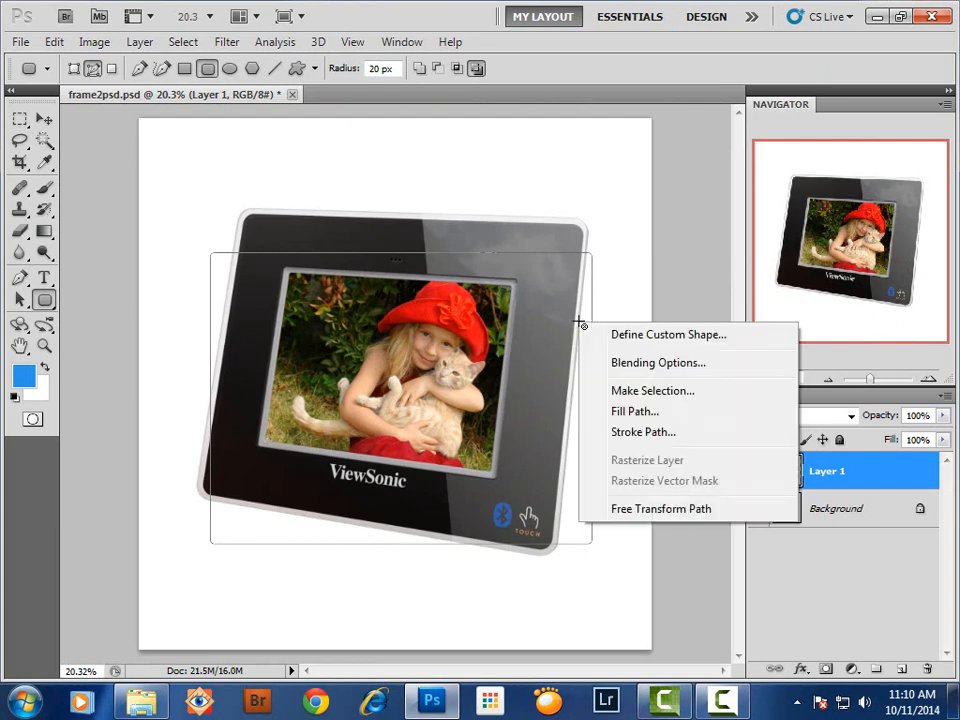
{"action": "left_click", "coordinate": [627, 392]}
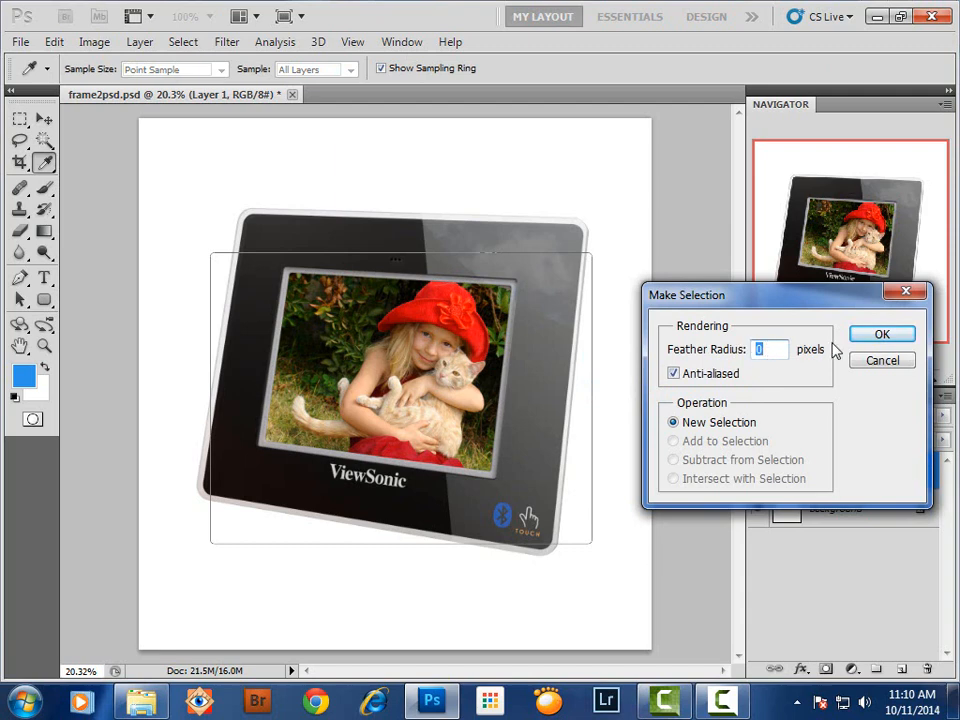
{"action": "left_click", "coordinate": [881, 334]}
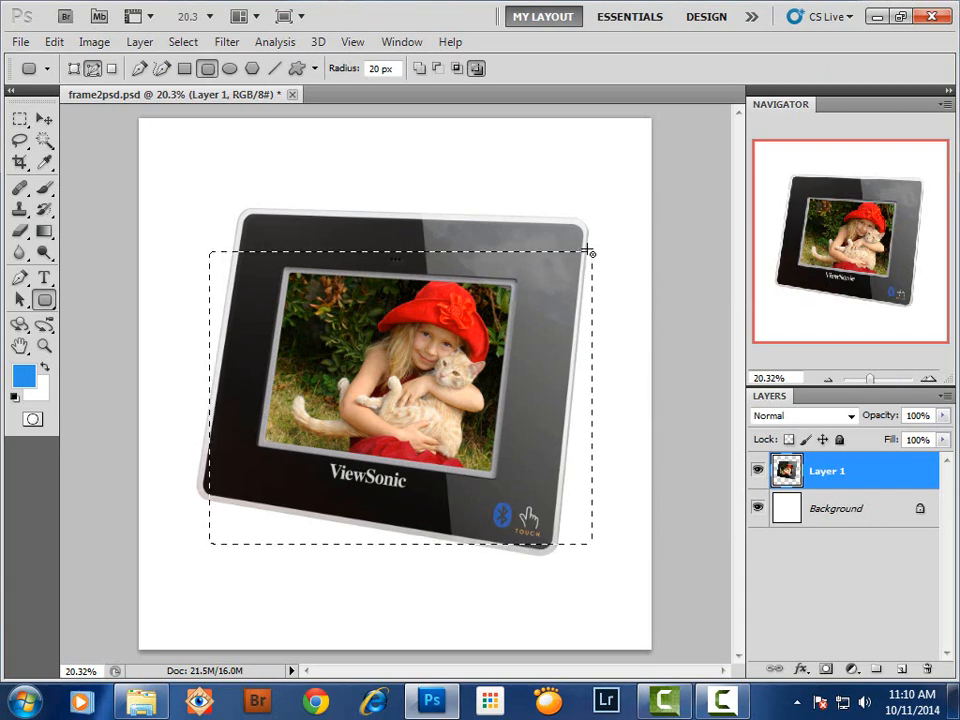
Add a new layer, fill the selected area with the blue foreground color and deselect it.
{"action": "left_click", "coordinate": [902, 667]}
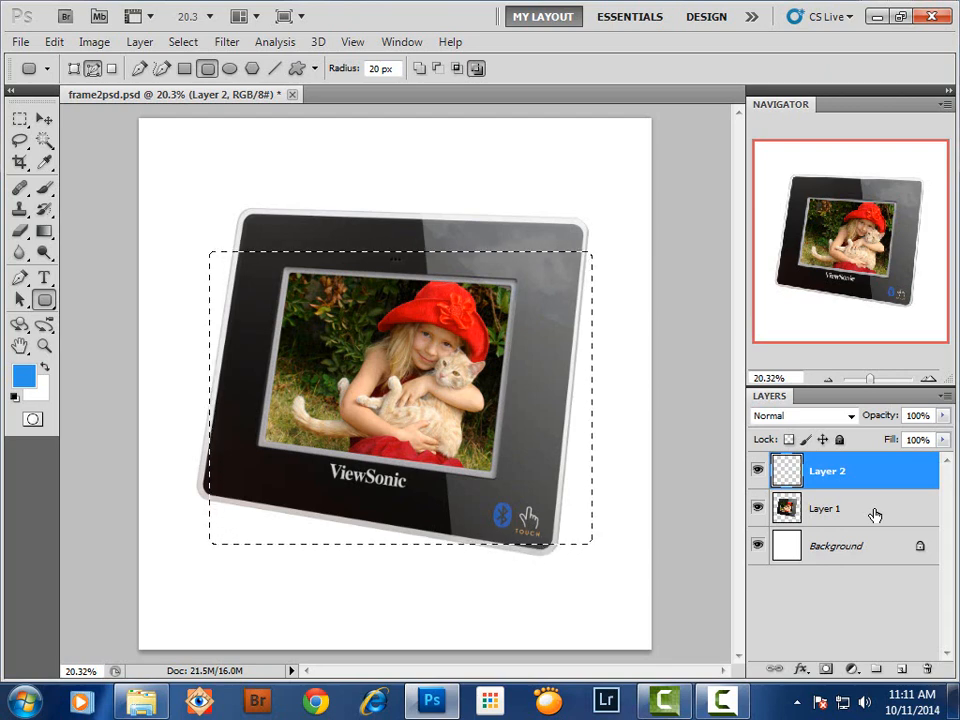
{"action": "key", "text": "alt"}
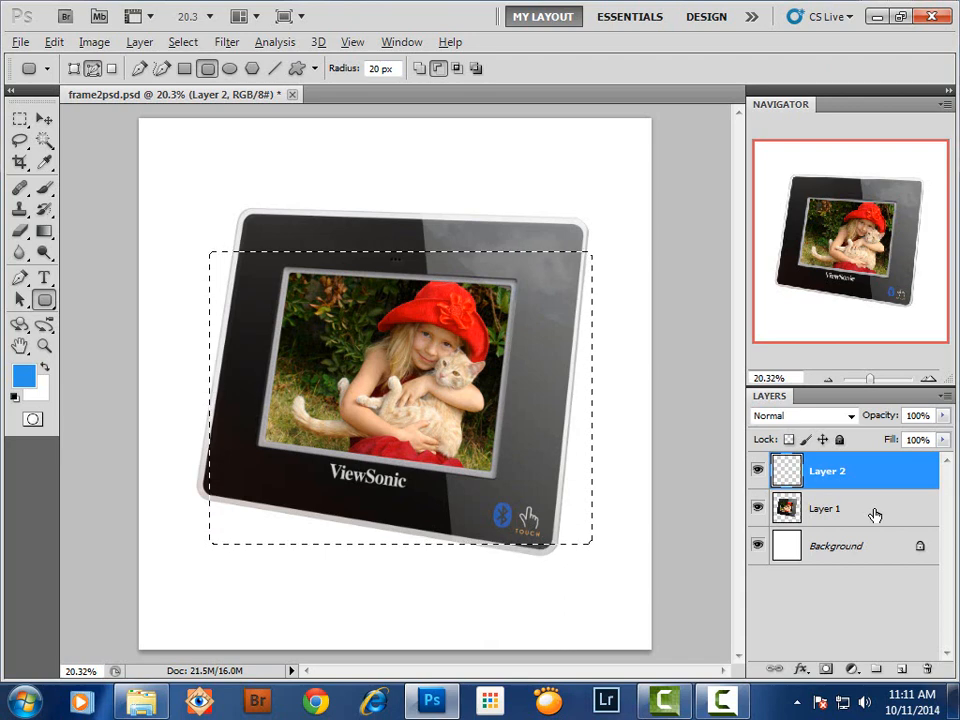
{"action": "key", "text": "alt+BackSpace"}
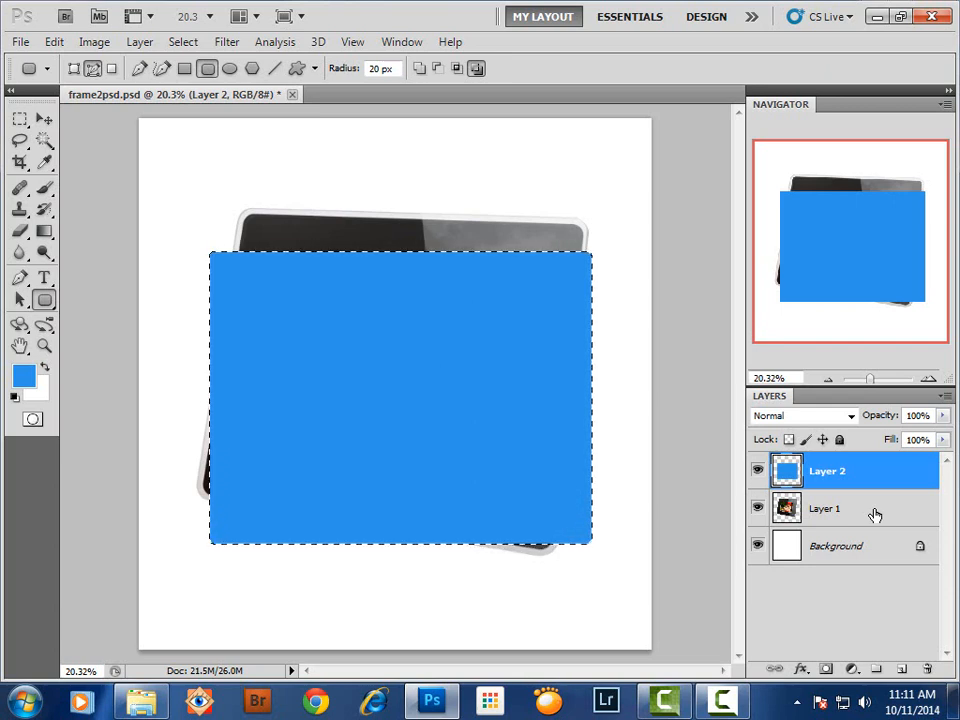
{"action": "key", "text": "ctrl+d"}
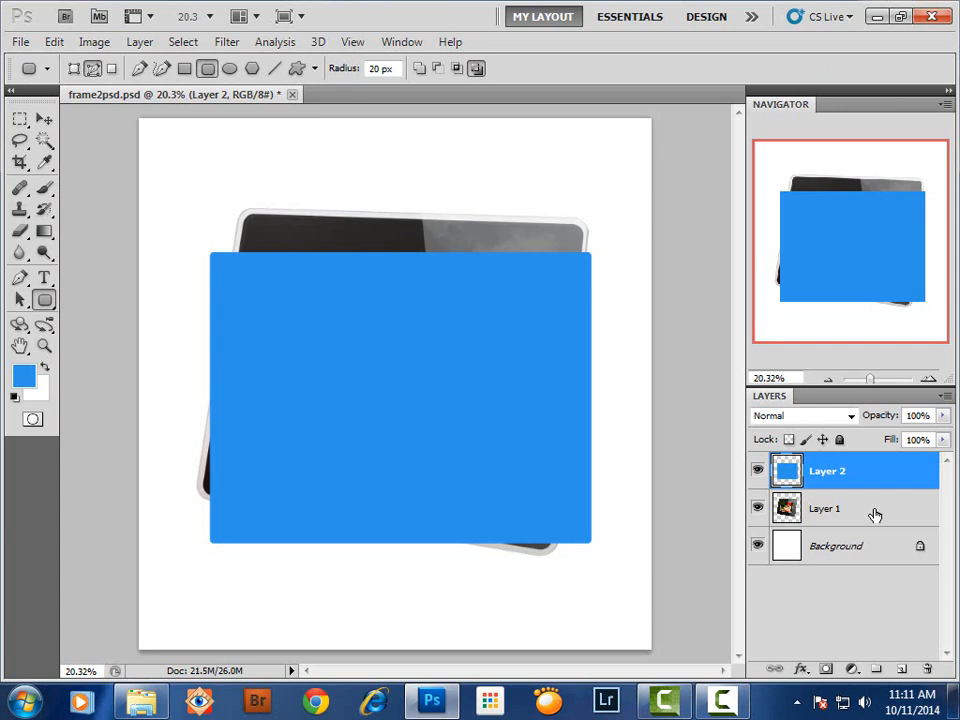
Duplicate the blue rectangle layer, then name the copy "image" and the original "shape".
{"action": "key", "text": "ctrl+j"}
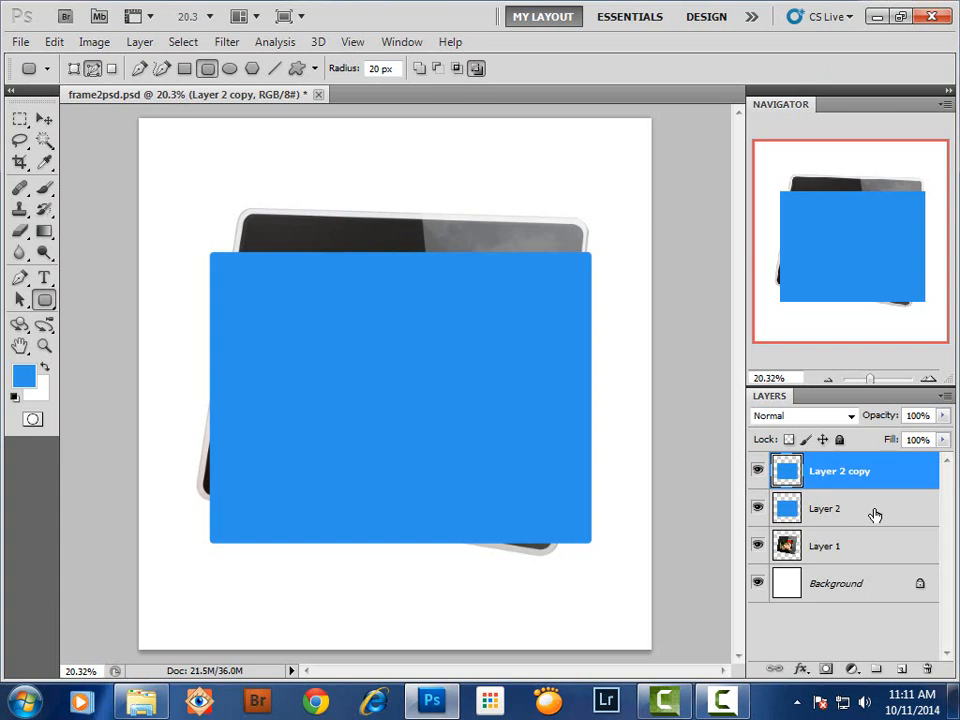
{"action": "double_click", "coordinate": [836, 474]}
{"action": "type", "text": "image"}
{"action": "key", "text": "Return"}
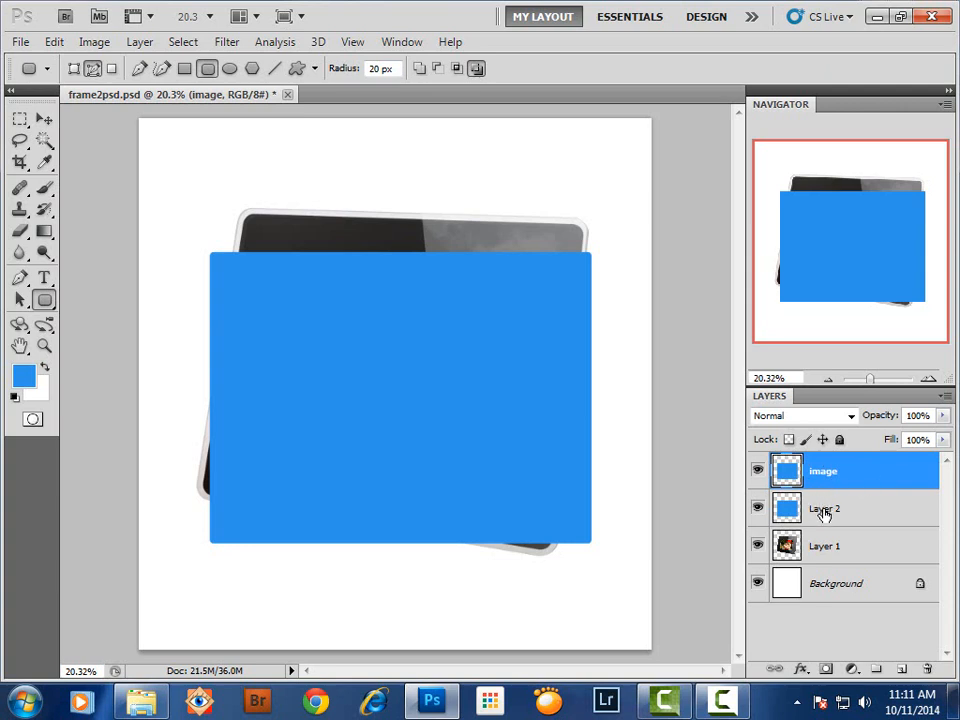
{"action": "double_click", "coordinate": [825, 510]}
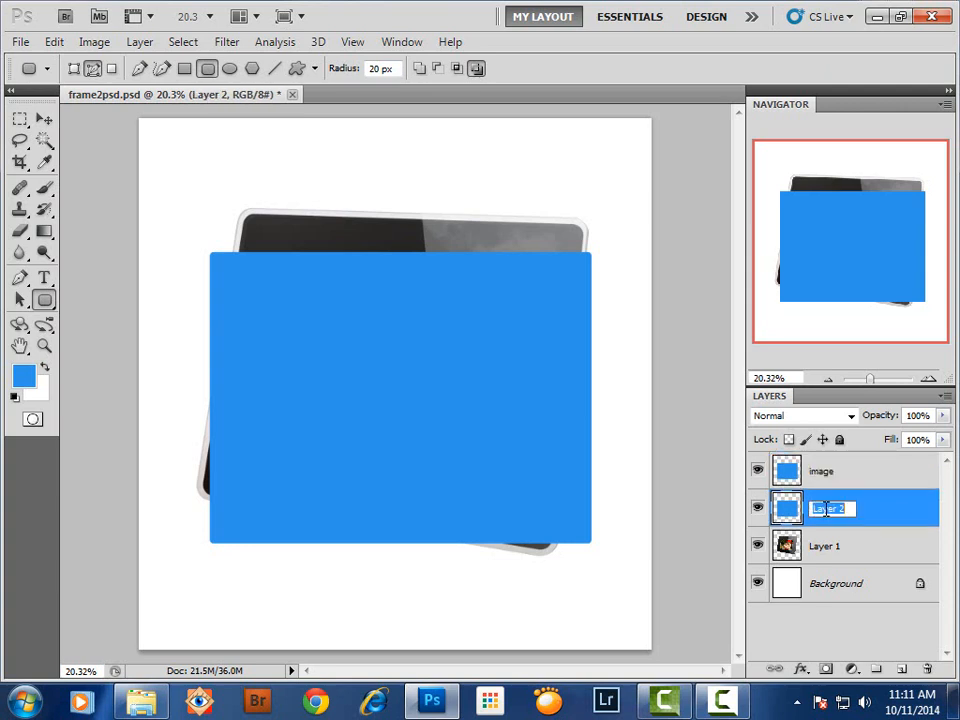
{"action": "type", "text": "shape"}
{"action": "key", "text": "Return"}
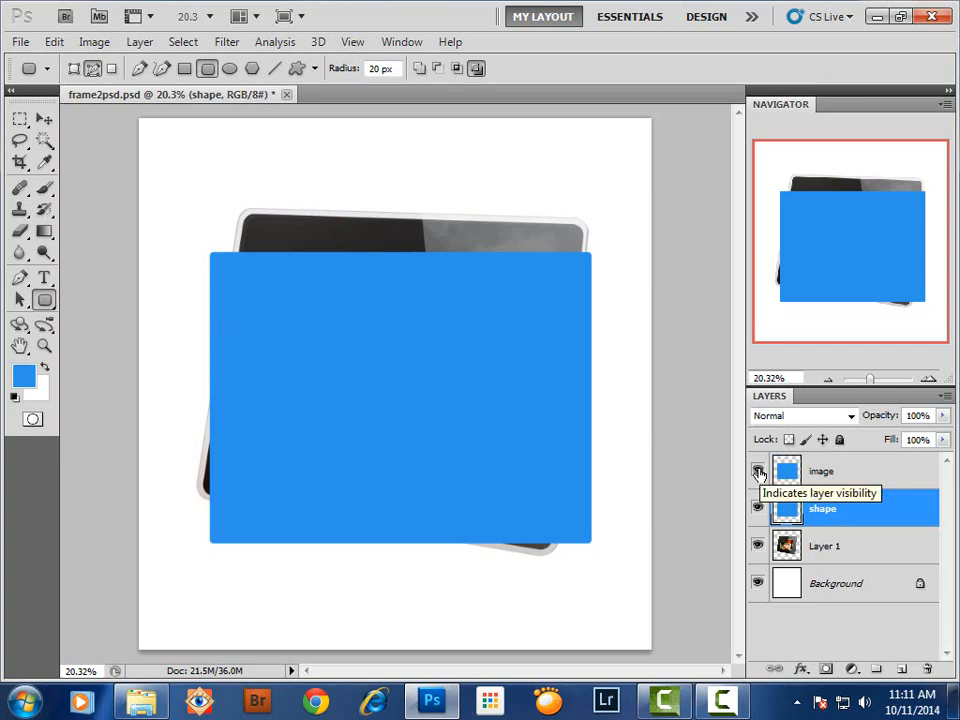
Hide the image layer and distort the shape layer so its four corners roughly meet the corners of the frame's photo opening.
{"action": "left_click", "coordinate": [758, 471]}
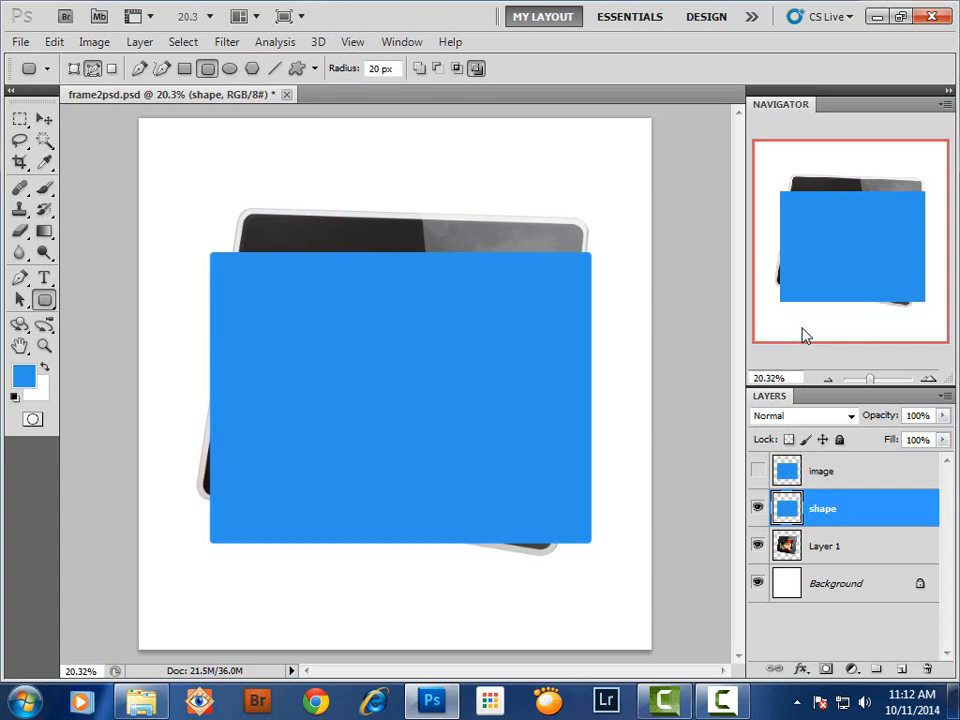
{"action": "key", "text": "ctrl+t"}
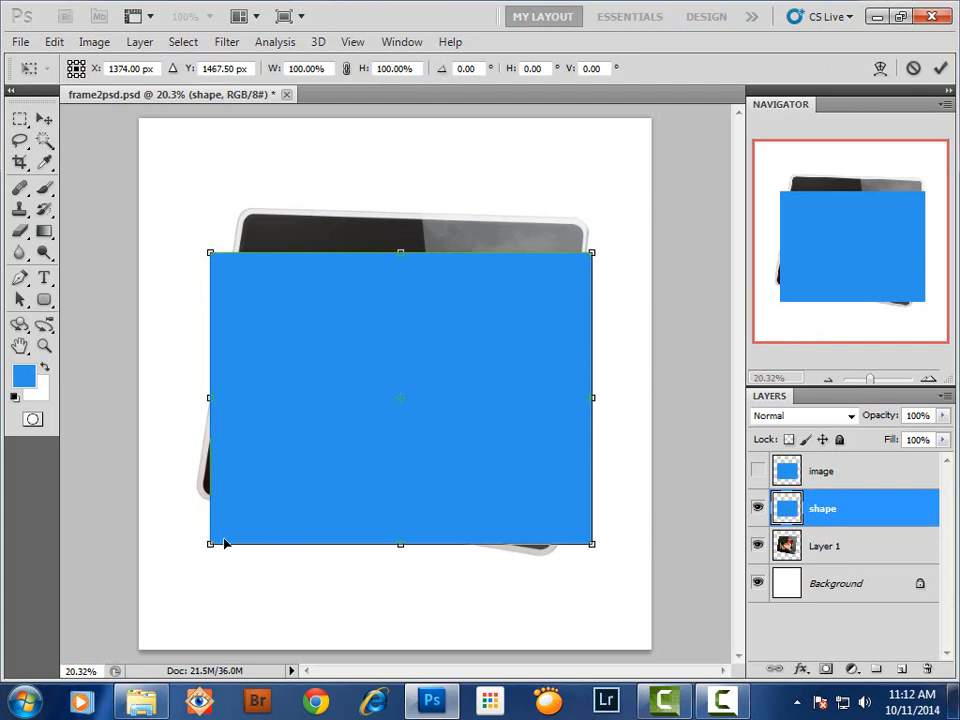
{"action": "left_click_drag", "start_coordinate": [212, 547], "coordinate": [269, 442]}
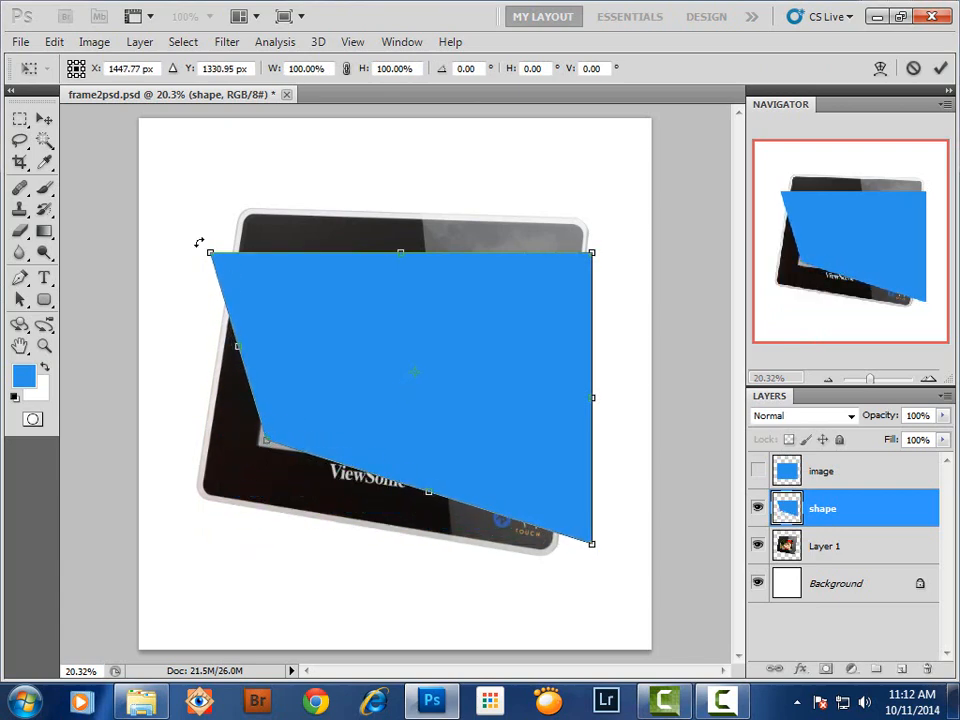
{"action": "left_click_drag", "start_coordinate": [211, 255], "coordinate": [292, 278]}
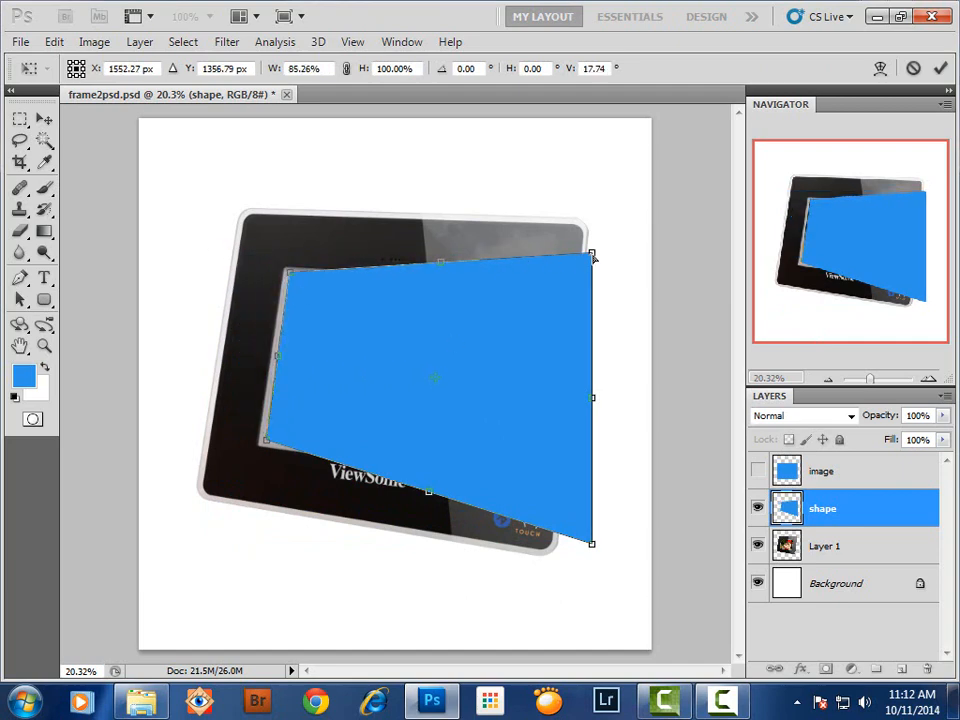
{"action": "left_click_drag", "start_coordinate": [594, 258], "coordinate": [511, 285]}
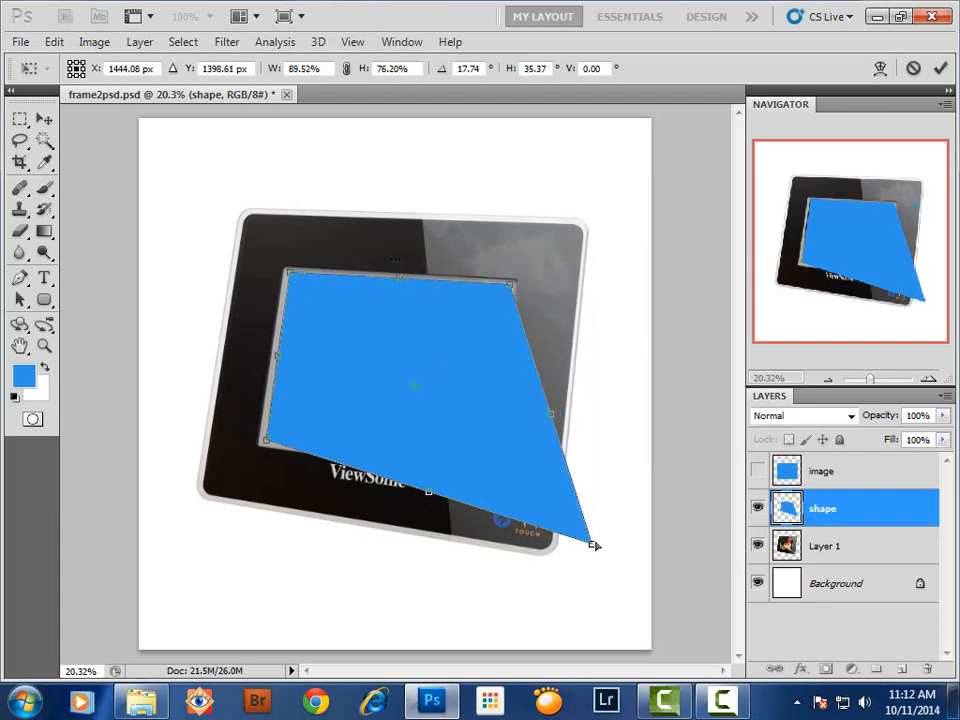
{"action": "left_click_drag", "start_coordinate": [593, 545], "coordinate": [492, 472]}
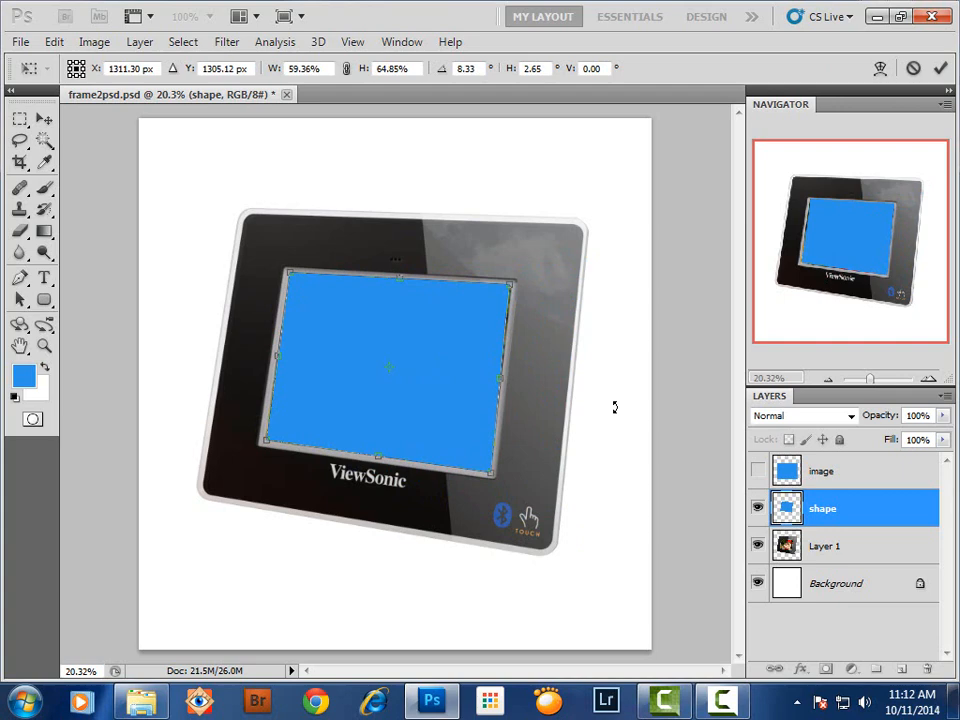
Refine the shape's two right corners up close so its right edge covers the photo along the opening's inner border.
{"action": "key", "text": "ctrl+plus"}
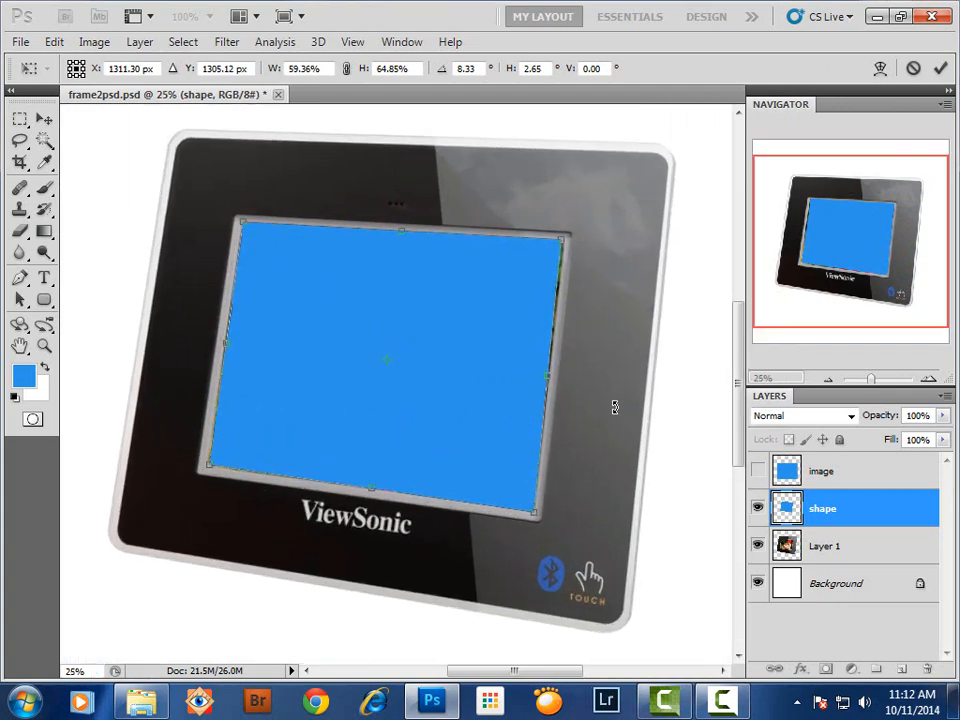
{"action": "key", "text": "ctrl+plus"}
{"action": "key", "text": "ctrl+plus"}
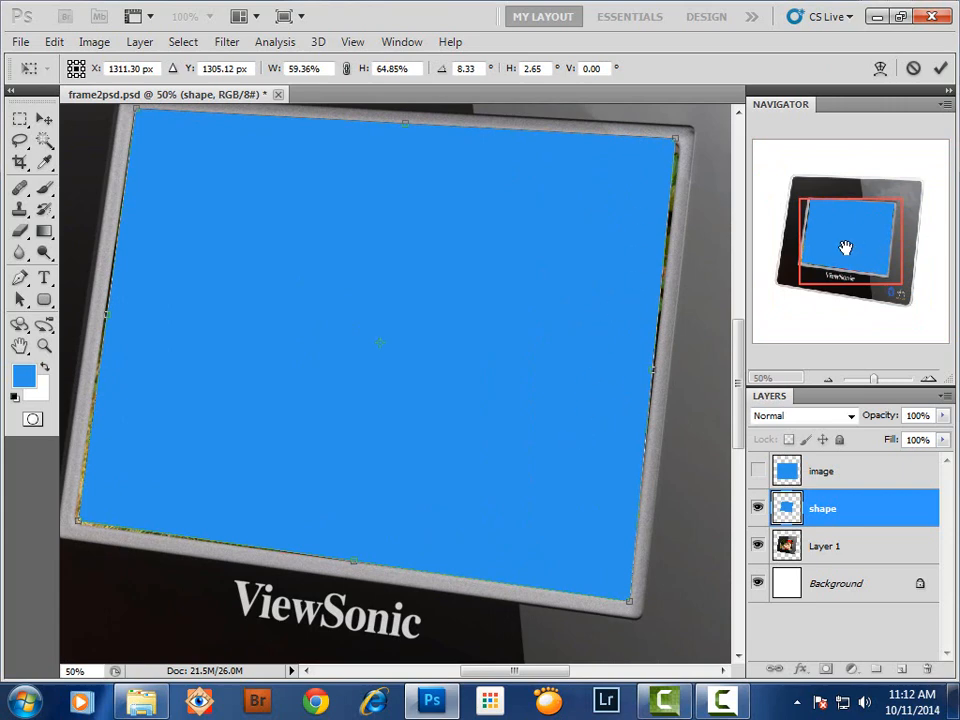
{"action": "left_click_drag", "start_coordinate": [857, 246], "coordinate": [867, 240]}
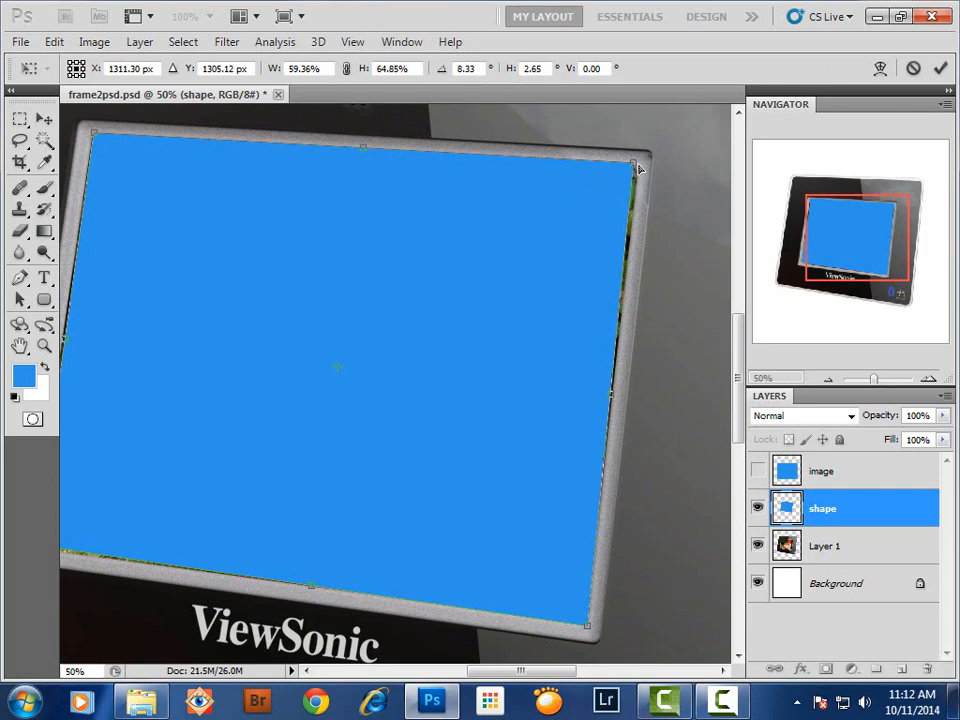
{"action": "left_click_drag", "start_coordinate": [634, 170], "coordinate": [642, 168]}
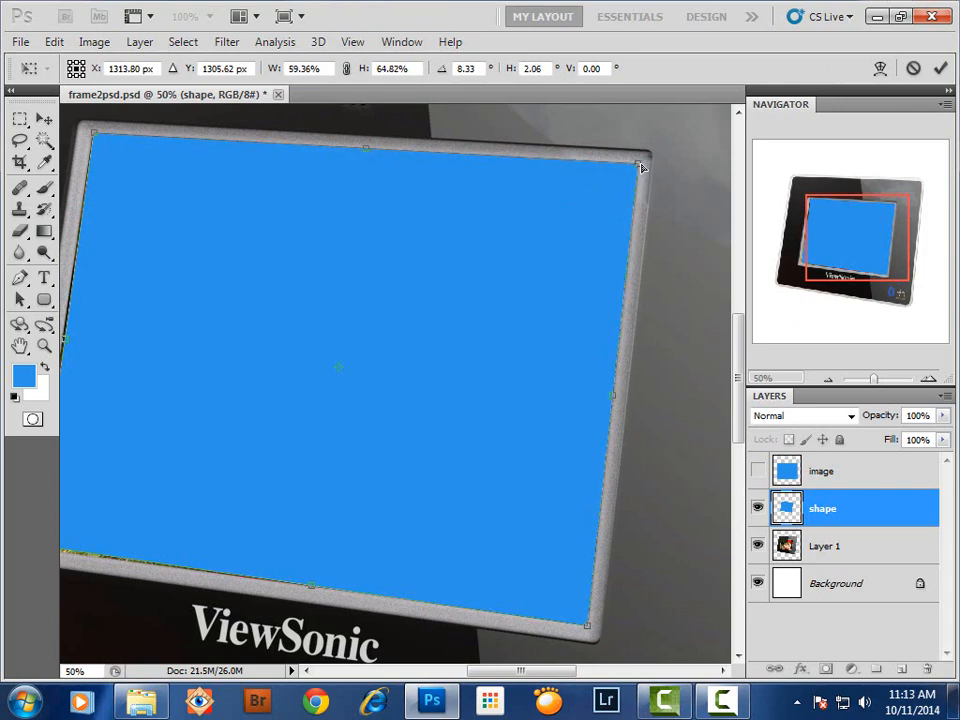
{"action": "mouse_move", "coordinate": [587, 626]}
{"action": "left_mouse_down"}
{"action": "mouse_move", "coordinate": [581, 620]}
{"action": "mouse_move", "coordinate": [588, 625]}
{"action": "left_mouse_up"}
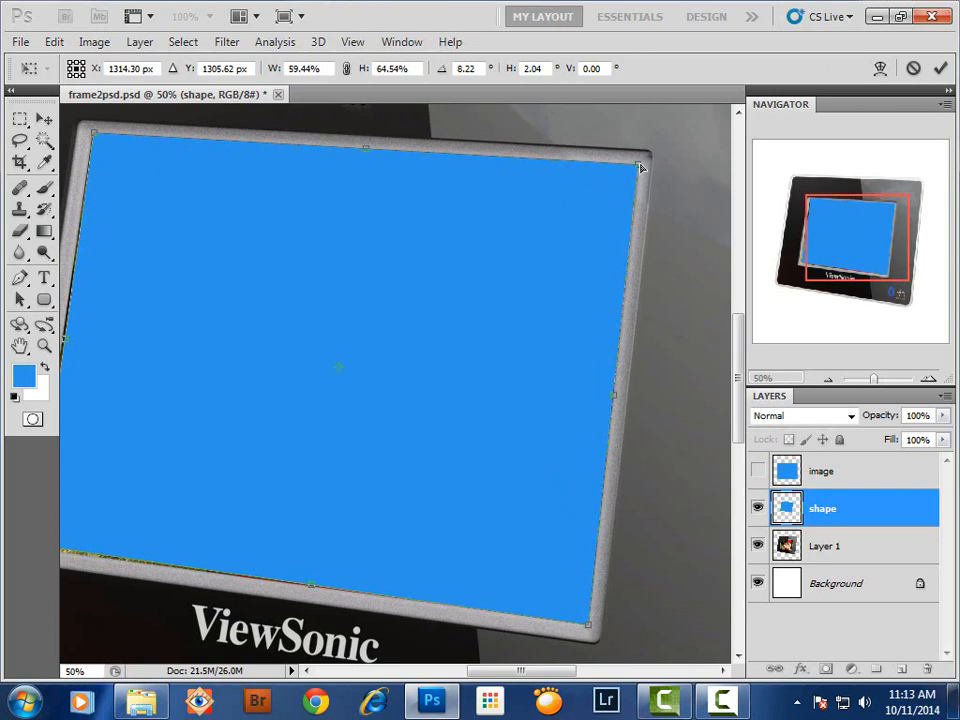
{"action": "left_click_drag", "start_coordinate": [640, 168], "coordinate": [641, 170]}
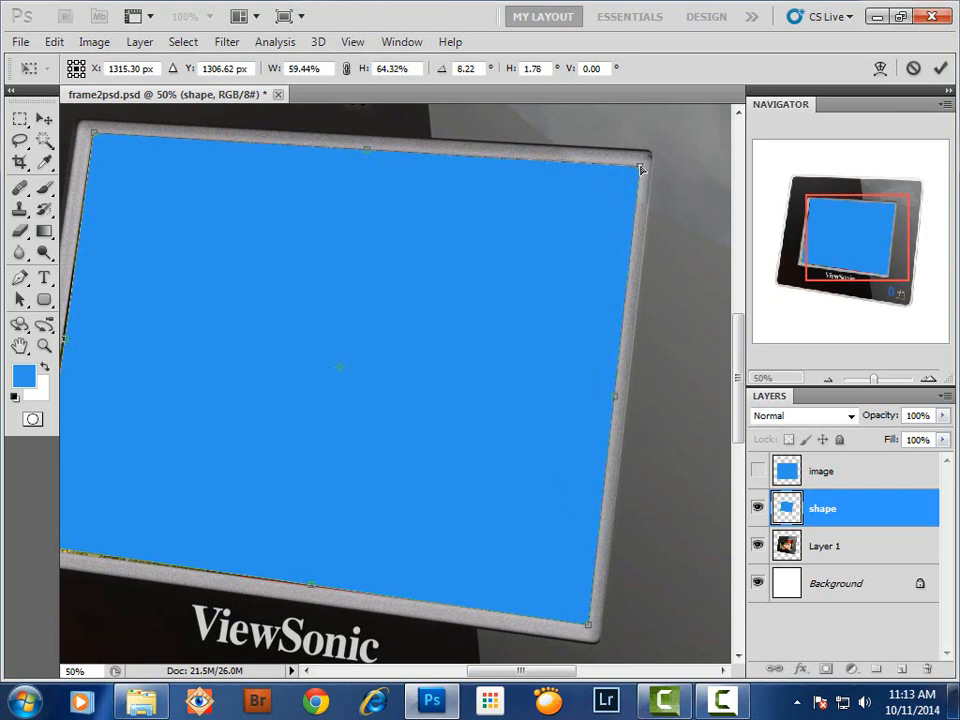
Adjust the shape's two left corners to cover the remaining photo edge and apply the distortion.
{"action": "left_click_drag", "start_coordinate": [845, 225], "coordinate": [820, 213]}
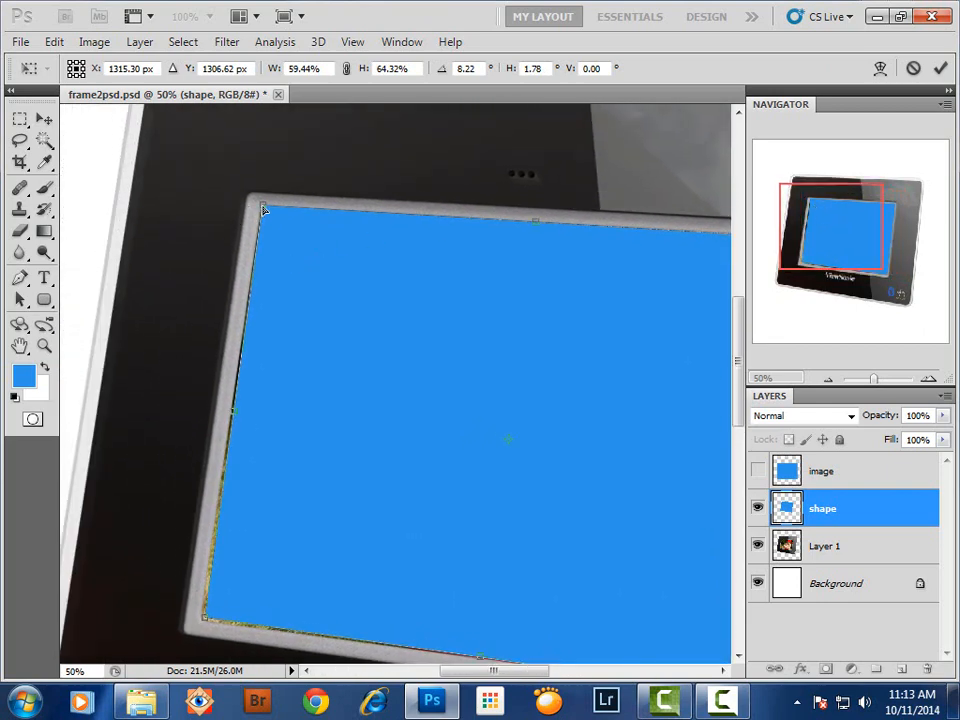
{"action": "left_click_drag", "start_coordinate": [263, 206], "coordinate": [260, 207]}
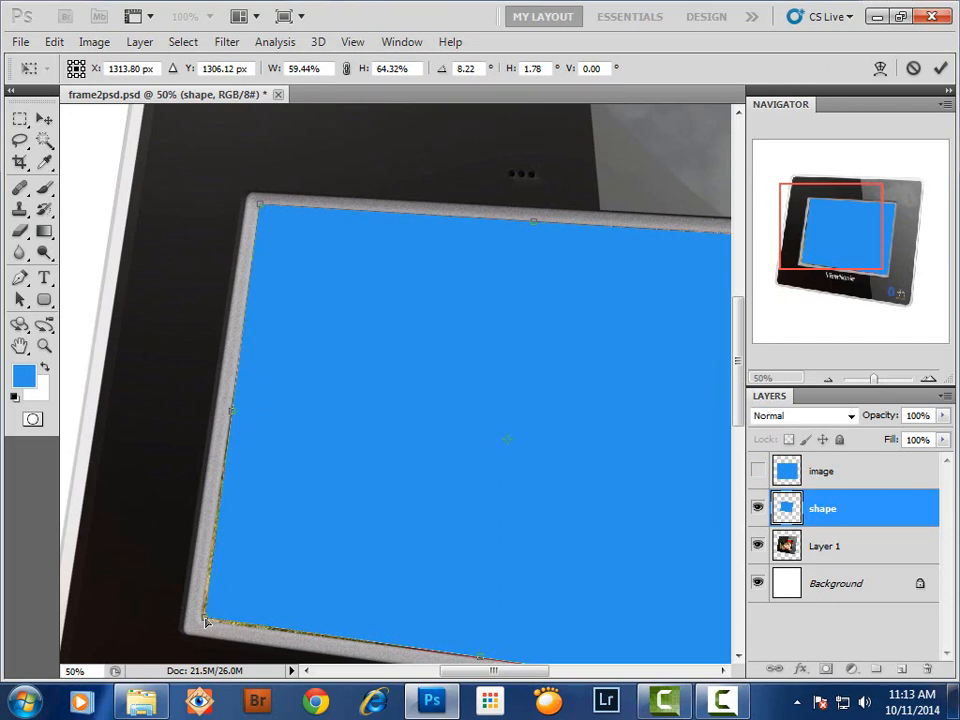
{"action": "left_click_drag", "start_coordinate": [205, 624], "coordinate": [200, 627]}
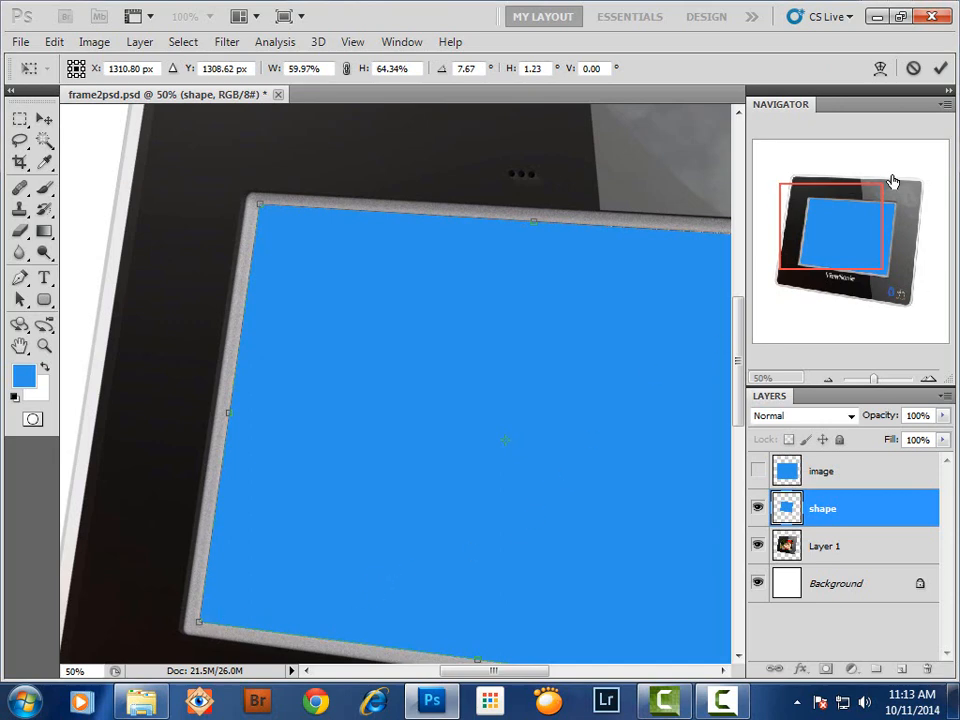
{"action": "left_click_drag", "start_coordinate": [840, 227], "coordinate": [857, 236]}
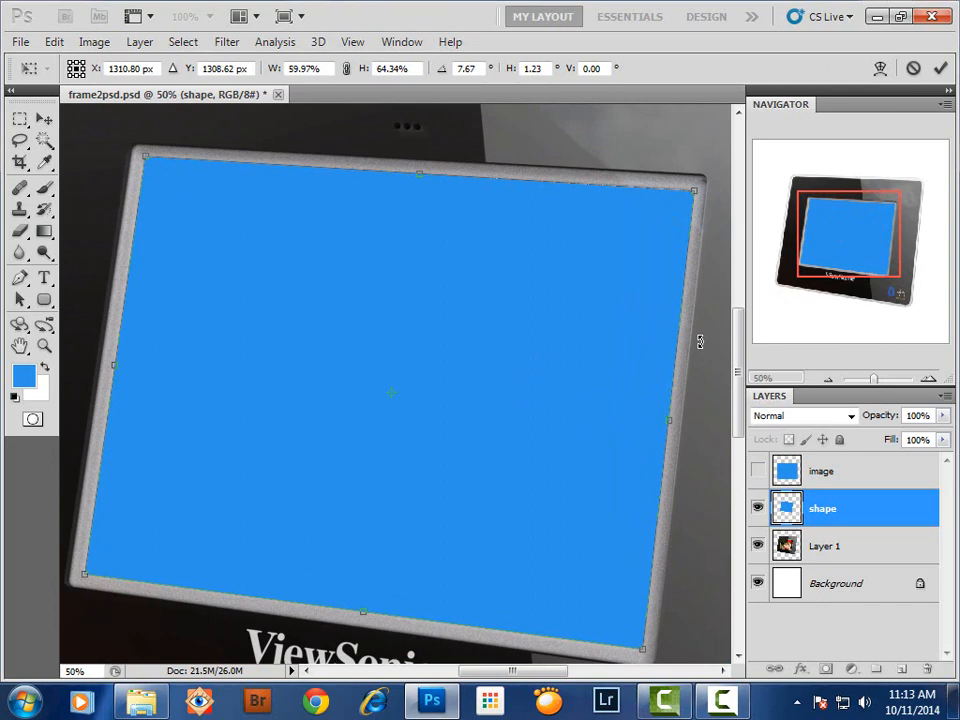
{"action": "key", "text": "Return"}
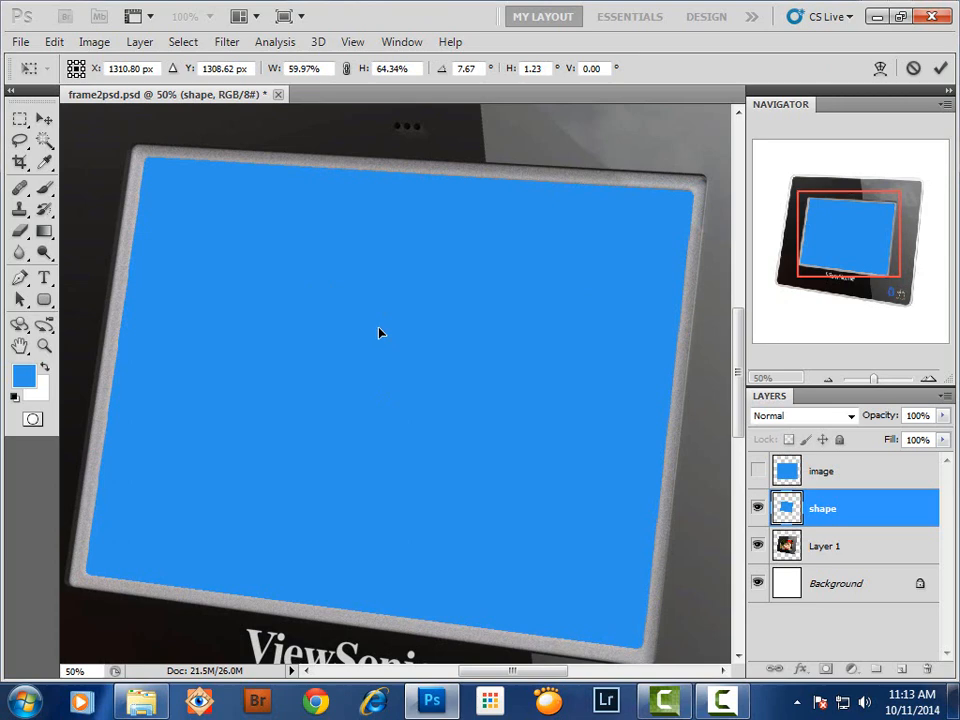
{"action": "key", "text": "ctrl+h"}
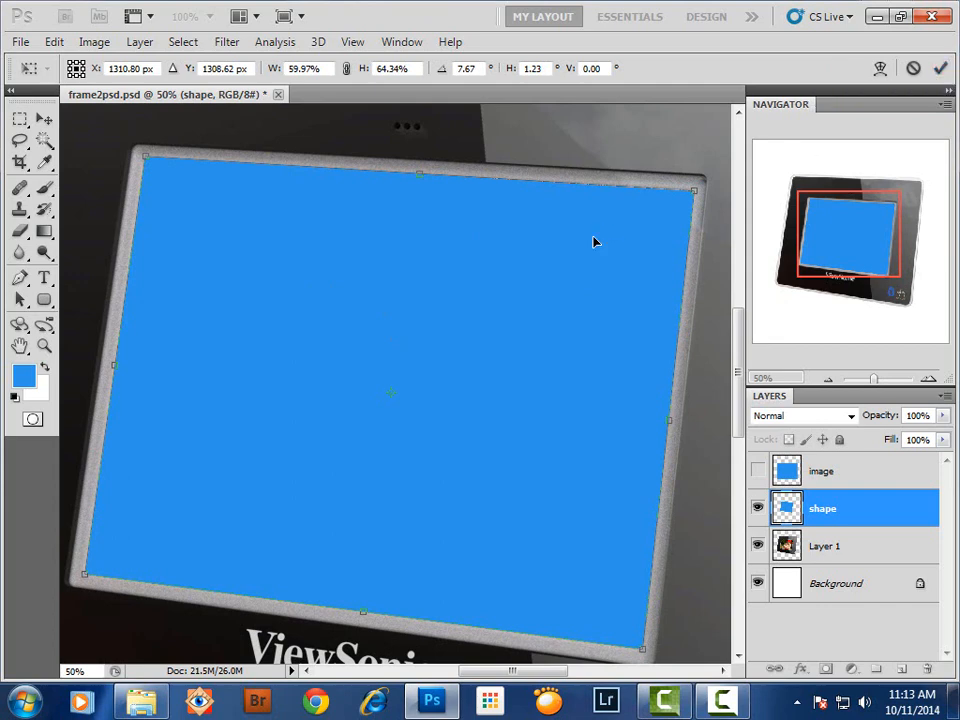
{"action": "key", "text": "Return"}
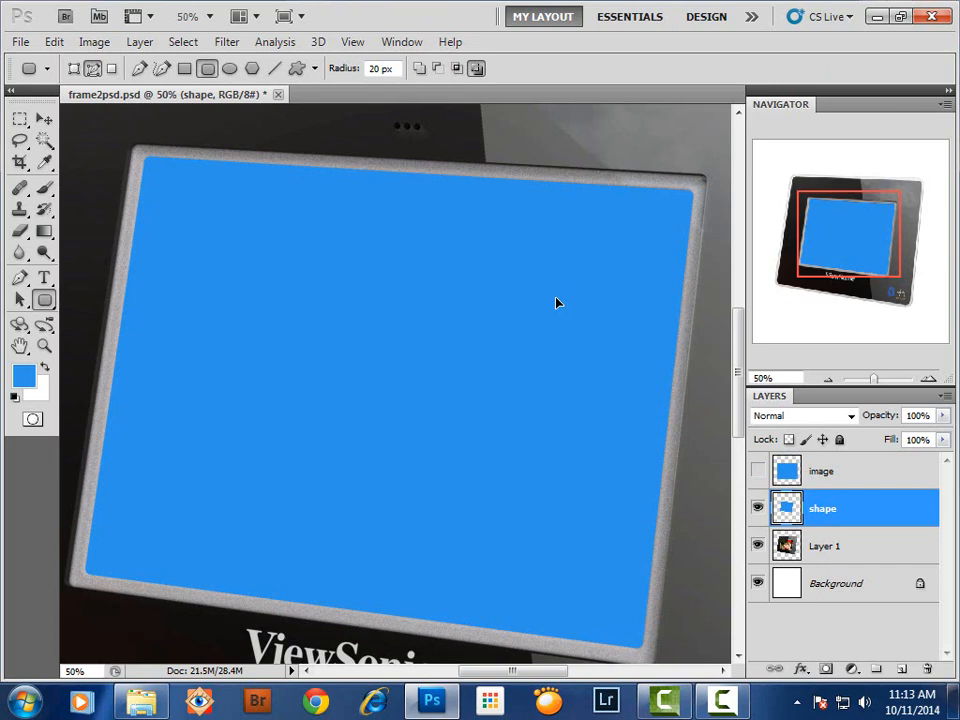
Show the image layer again and convert it to a smart object.
{"action": "key", "text": "ctrl+0"}
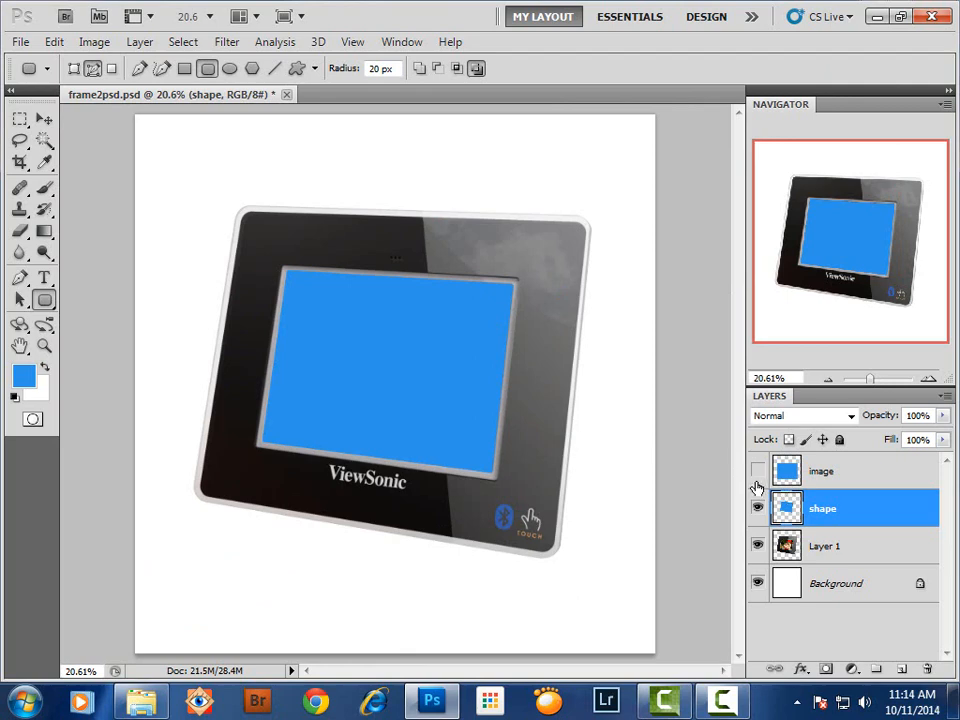
{"action": "left_click", "coordinate": [866, 473]}
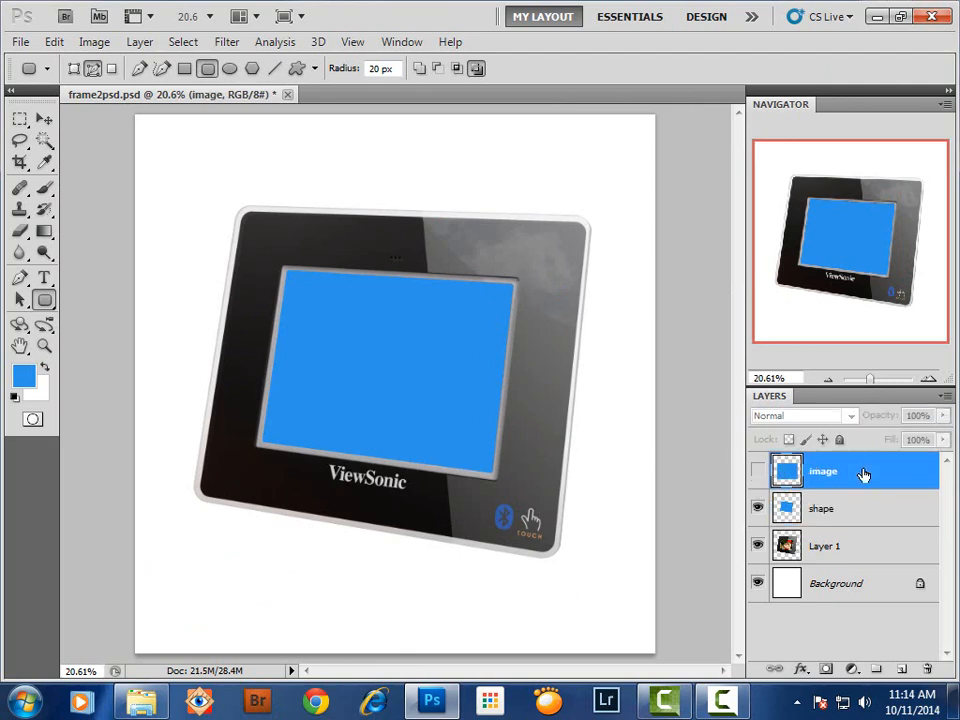
{"action": "left_click", "coordinate": [758, 471]}
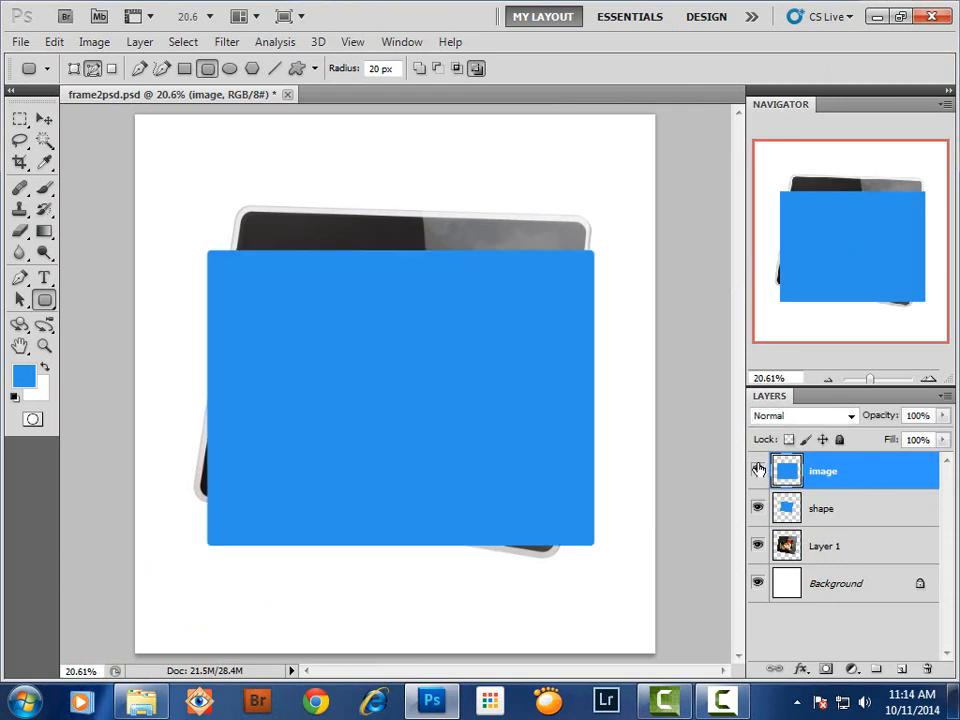
{"action": "right_click", "coordinate": [851, 473]}
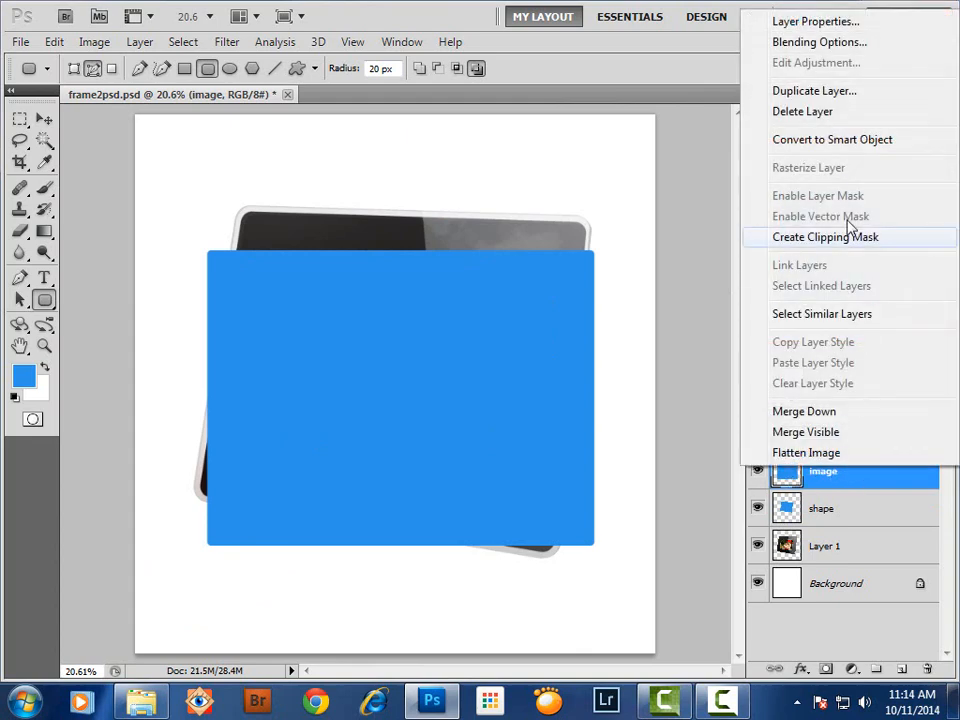
{"action": "left_click", "coordinate": [829, 141]}
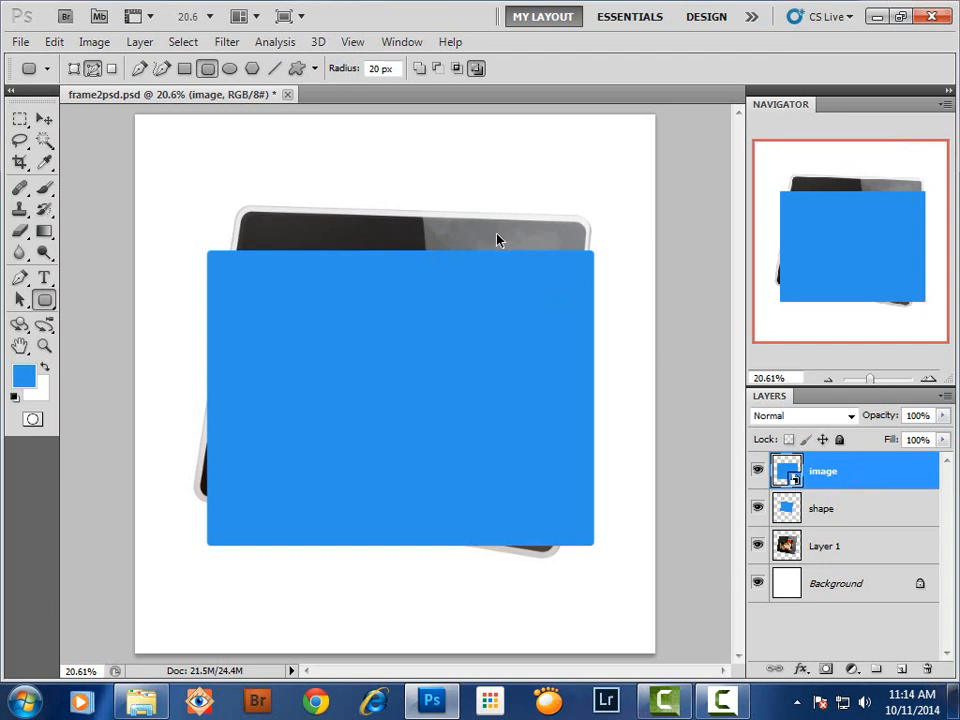
Scale the image layer to about 71.5%, rotate it about 5.2° and position it to cover the frame's photo opening.
{"action": "key", "text": "ctrl+t"}
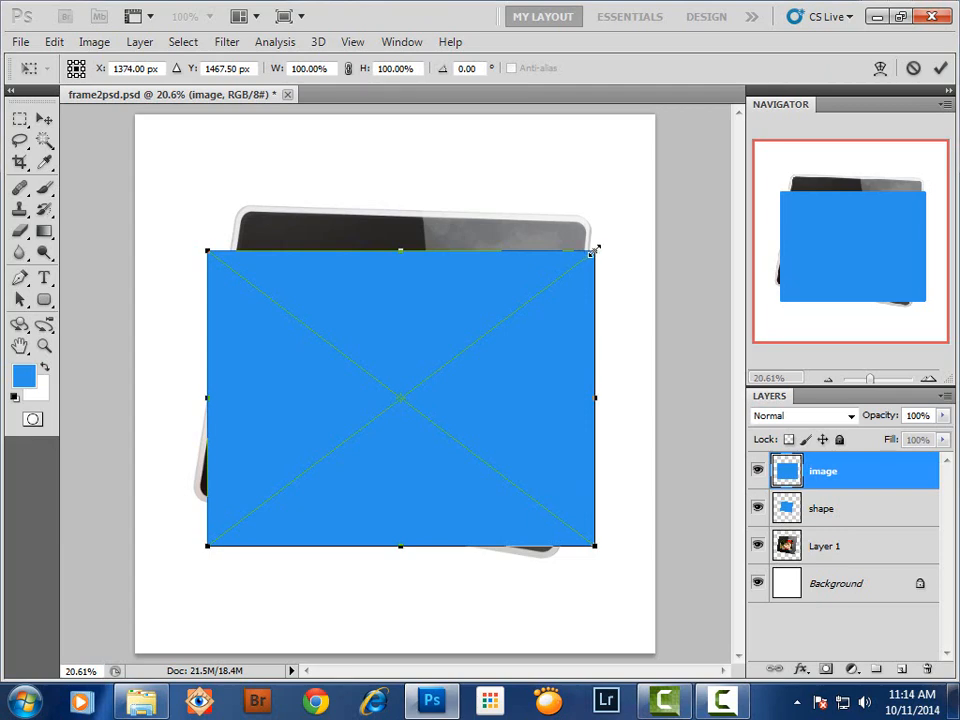
{"action": "left_click_drag", "start_coordinate": [595, 251], "coordinate": [506, 328]}
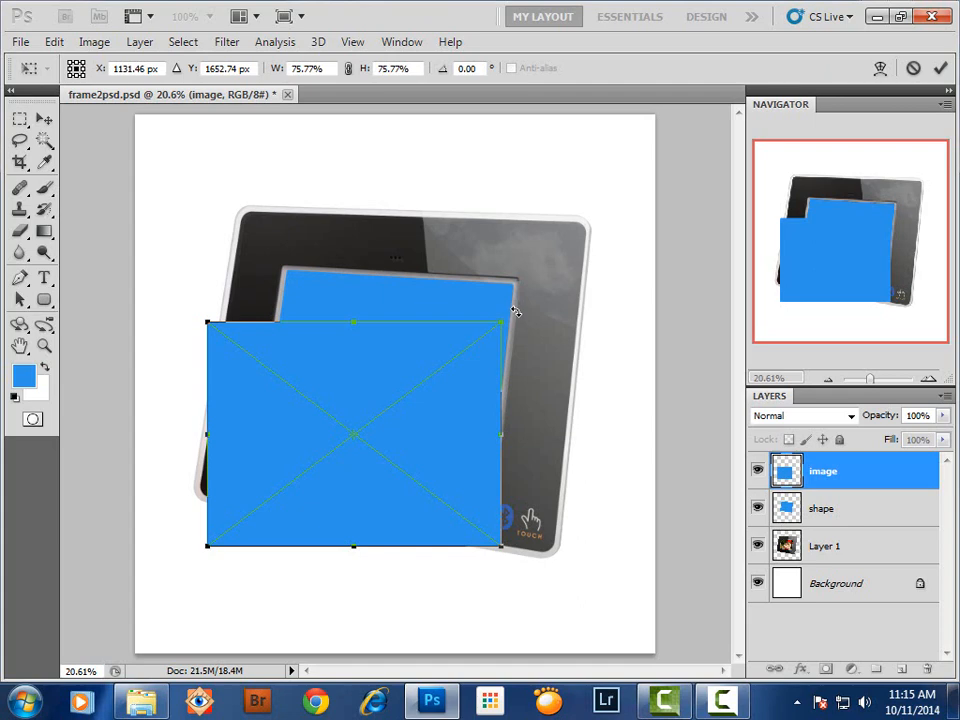
{"action": "left_click_drag", "start_coordinate": [516, 312], "coordinate": [529, 335]}
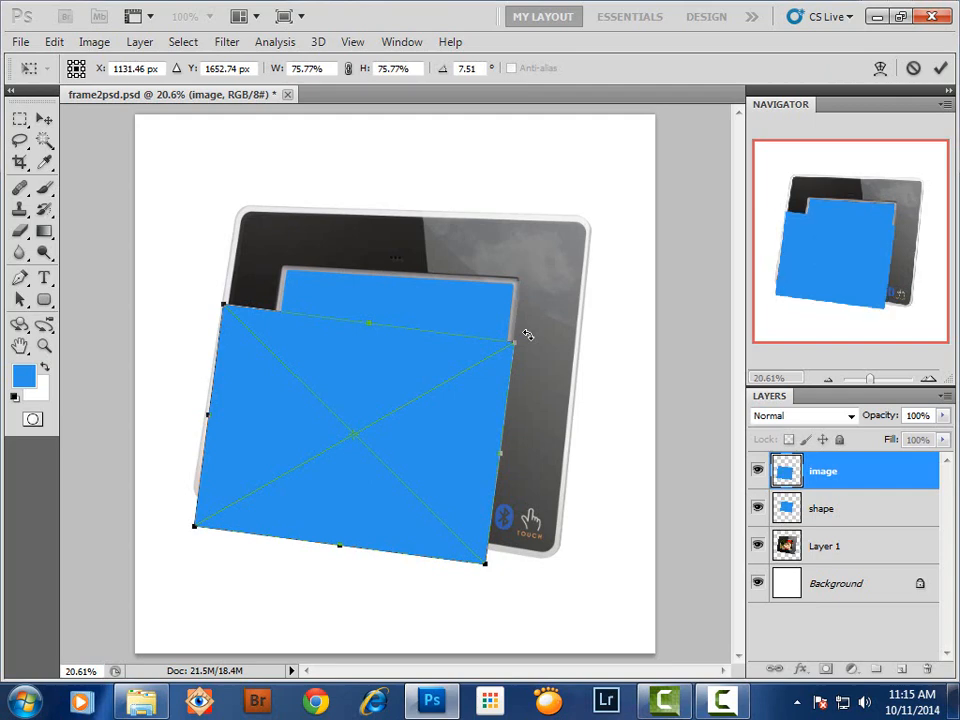
{"action": "left_click_drag", "start_coordinate": [407, 369], "coordinate": [444, 319]}
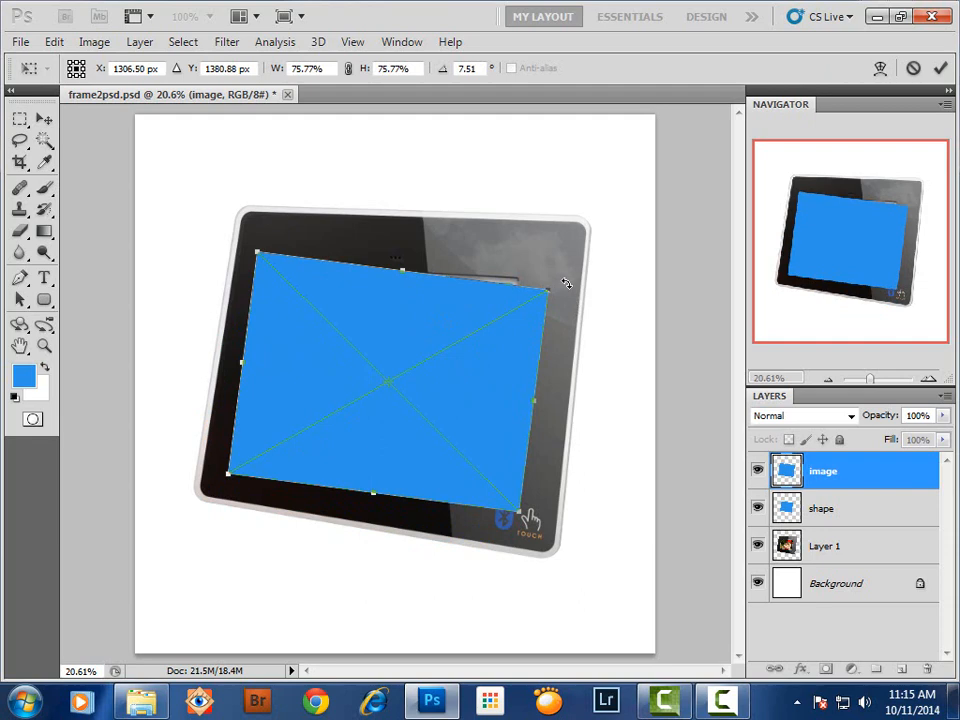
{"action": "left_click_drag", "start_coordinate": [568, 279], "coordinate": [567, 273]}
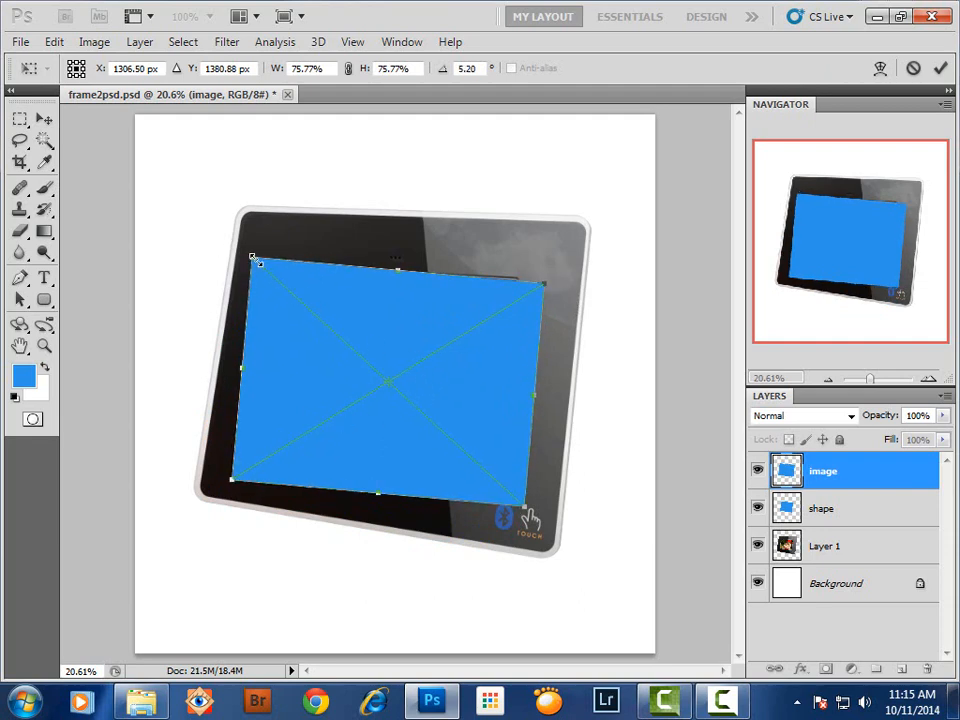
{"action": "mouse_move", "coordinate": [252, 257]}
{"action": "left_mouse_down"}
{"action": "mouse_move", "coordinate": [298, 302]}
{"action": "mouse_move", "coordinate": [264, 264]}
{"action": "left_mouse_up"}
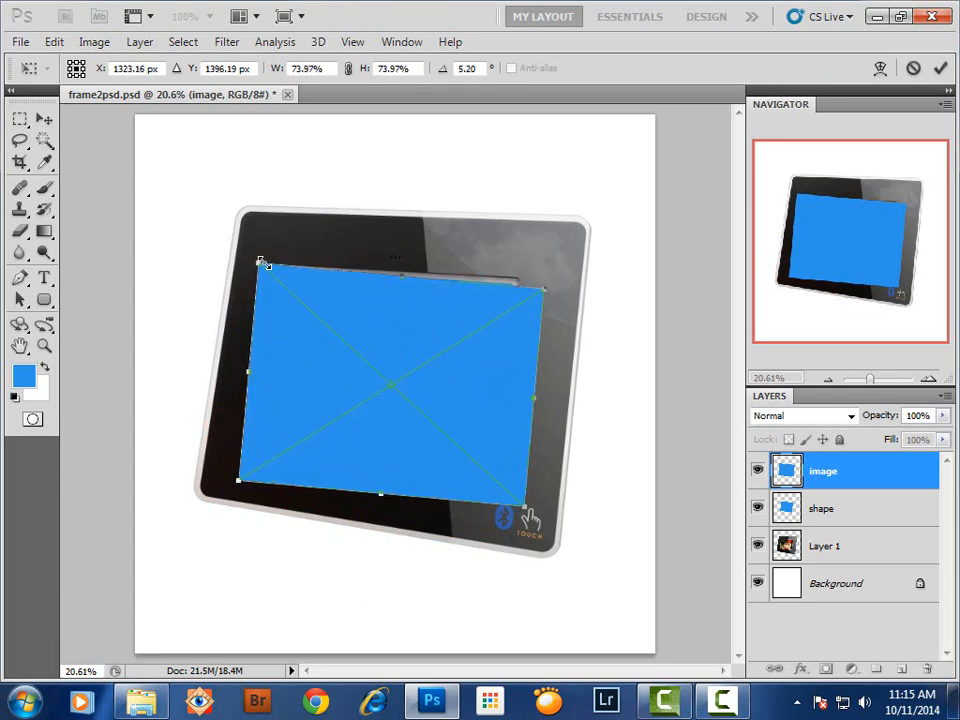
{"action": "left_click_drag", "start_coordinate": [413, 371], "coordinate": [403, 358]}
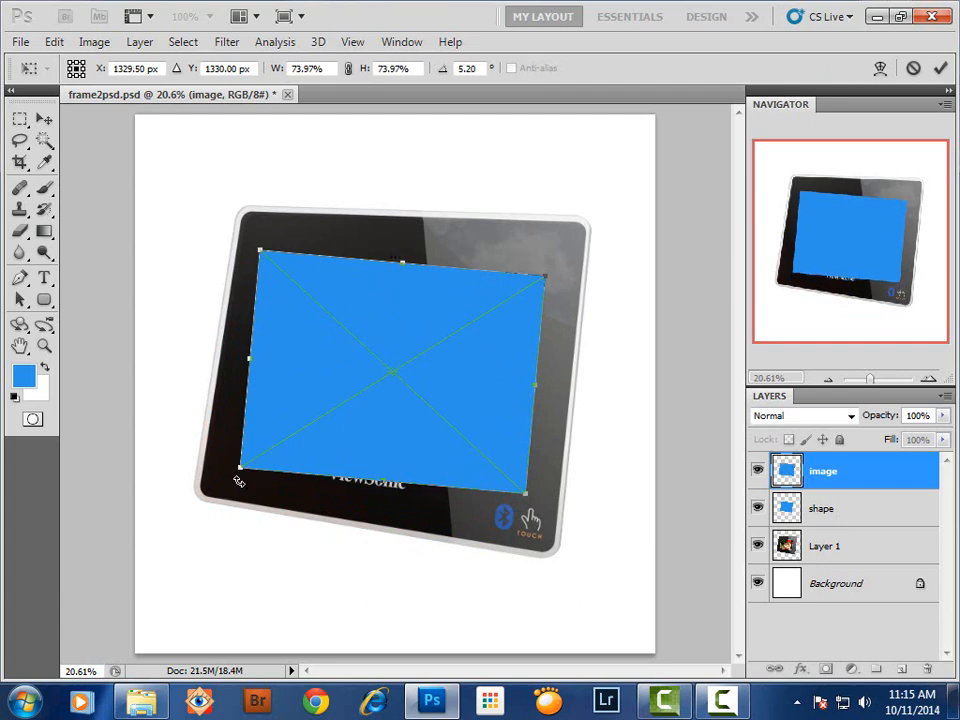
{"action": "mouse_move", "coordinate": [239, 467]}
{"action": "left_mouse_down"}
{"action": "mouse_move", "coordinate": [259, 447]}
{"action": "mouse_move", "coordinate": [241, 457]}
{"action": "left_mouse_up"}
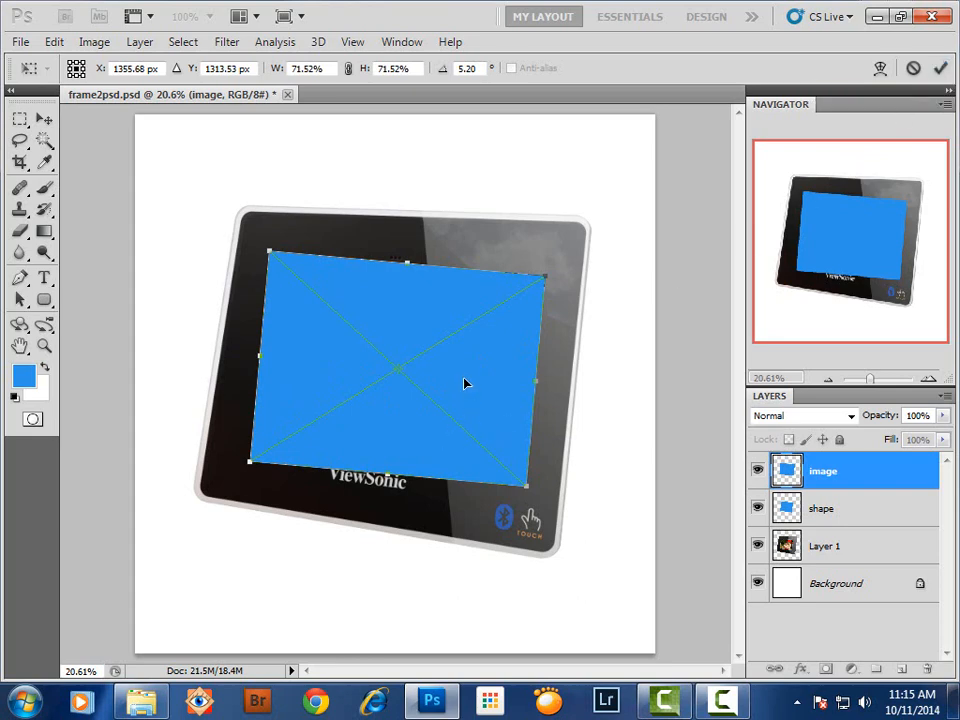
{"action": "key", "text": "Return"}
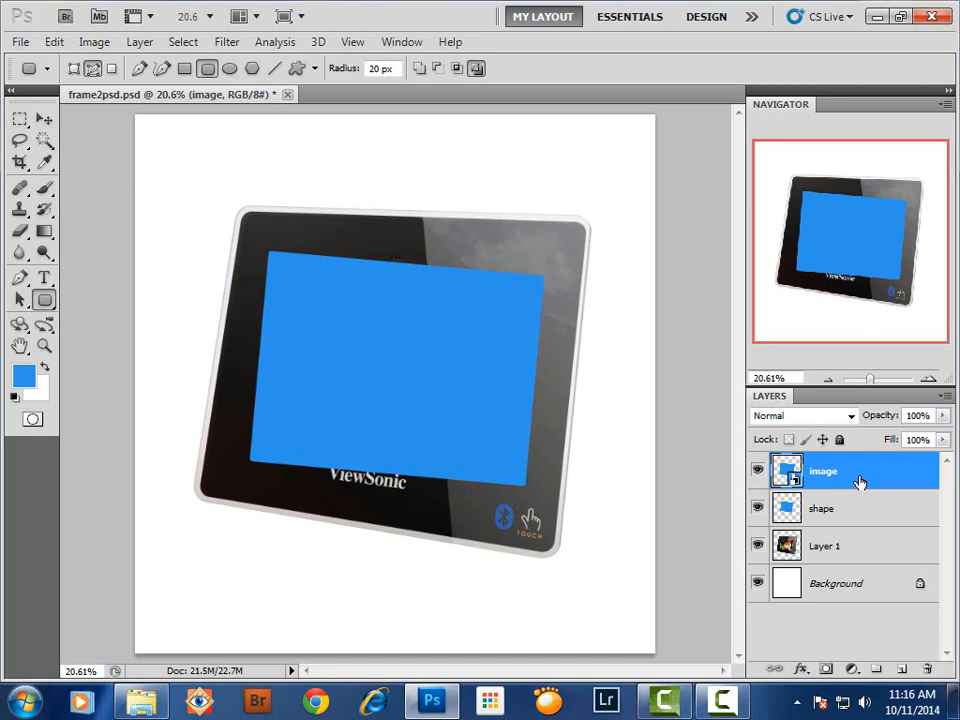
Clip the image layer to the shape layer and give the shape an inner shadow at 96° with 17 px distance and 27 px size.
{"action": "key", "text": "ctrl+alt+g"}
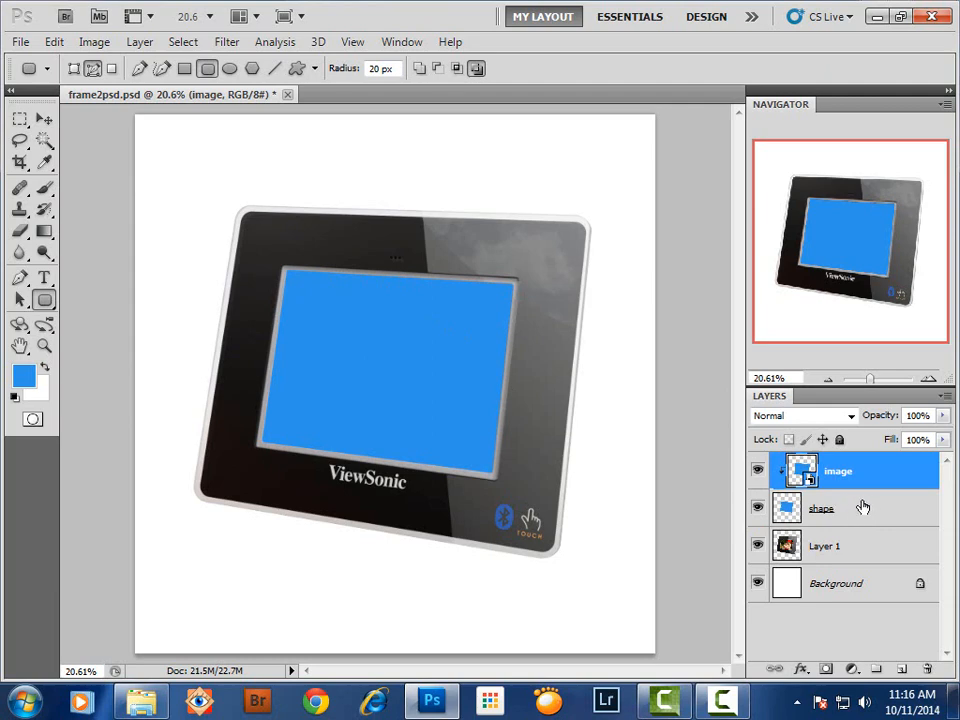
{"action": "double_click", "coordinate": [897, 510]}
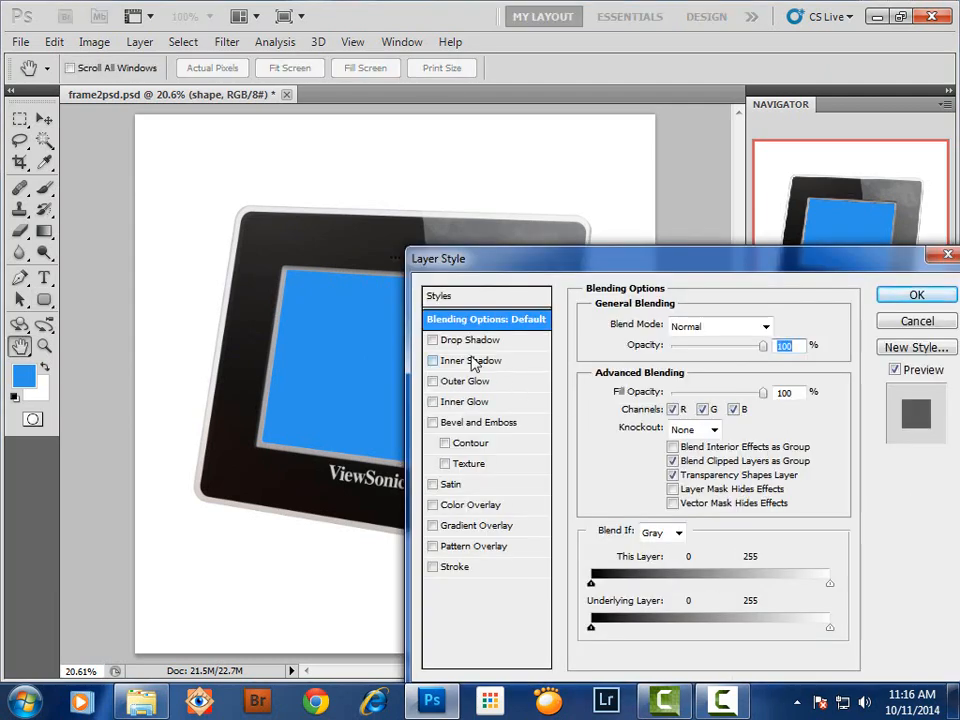
{"action": "left_click", "coordinate": [468, 362]}
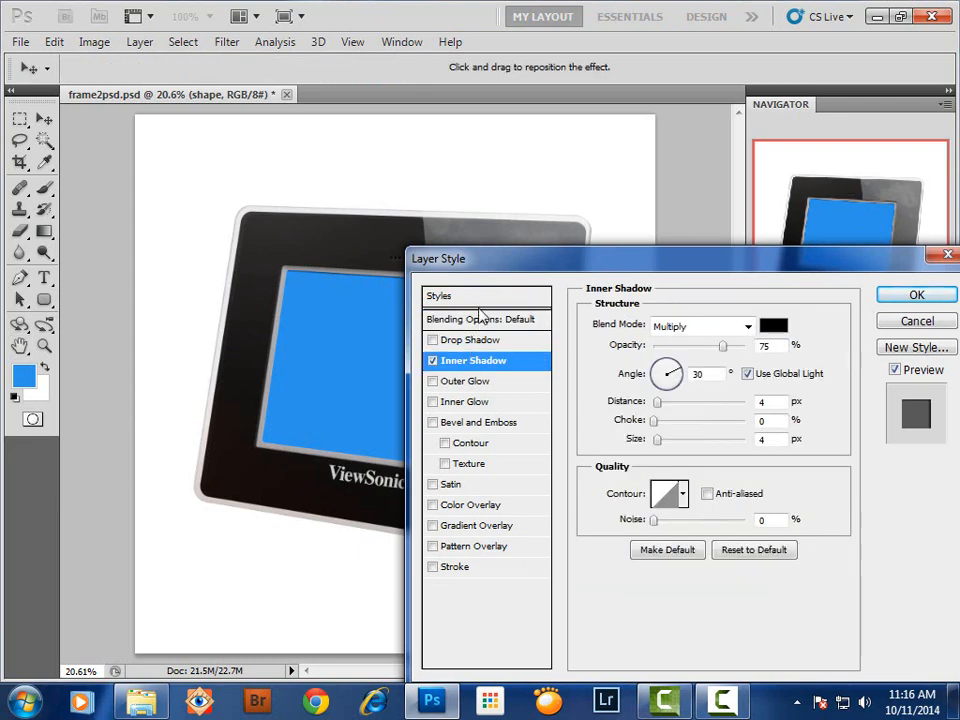
{"action": "left_click_drag", "start_coordinate": [489, 262], "coordinate": [542, 254]}
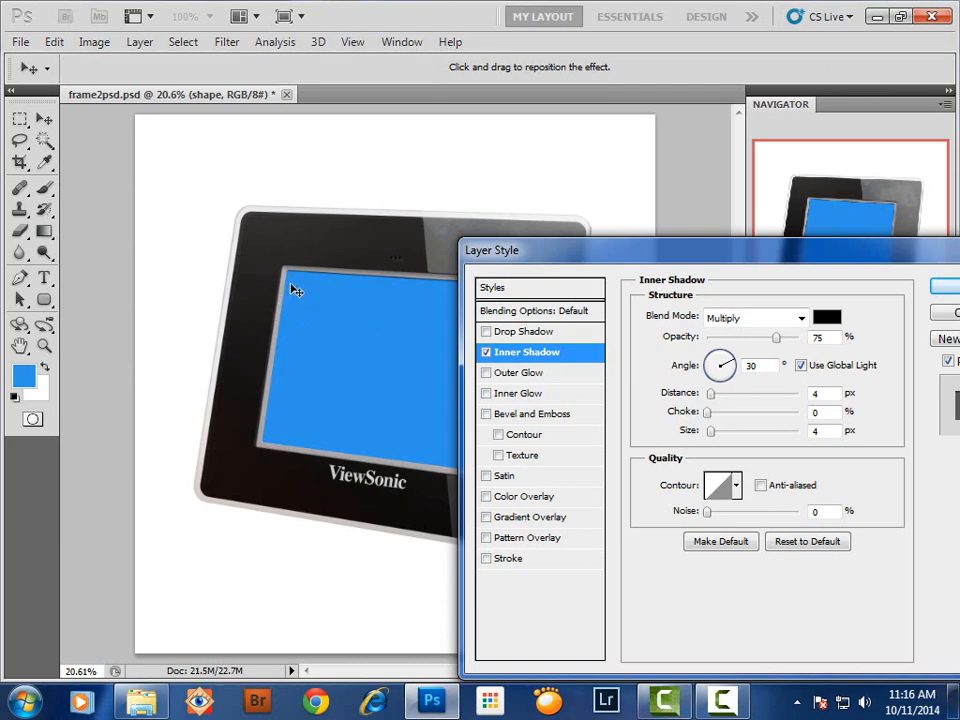
{"action": "mouse_move", "coordinate": [294, 284]}
{"action": "left_mouse_down"}
{"action": "mouse_move", "coordinate": [298, 302]}
{"action": "mouse_move", "coordinate": [296, 294]}
{"action": "mouse_move", "coordinate": [311, 300]}
{"action": "mouse_move", "coordinate": [296, 289]}
{"action": "left_mouse_up"}
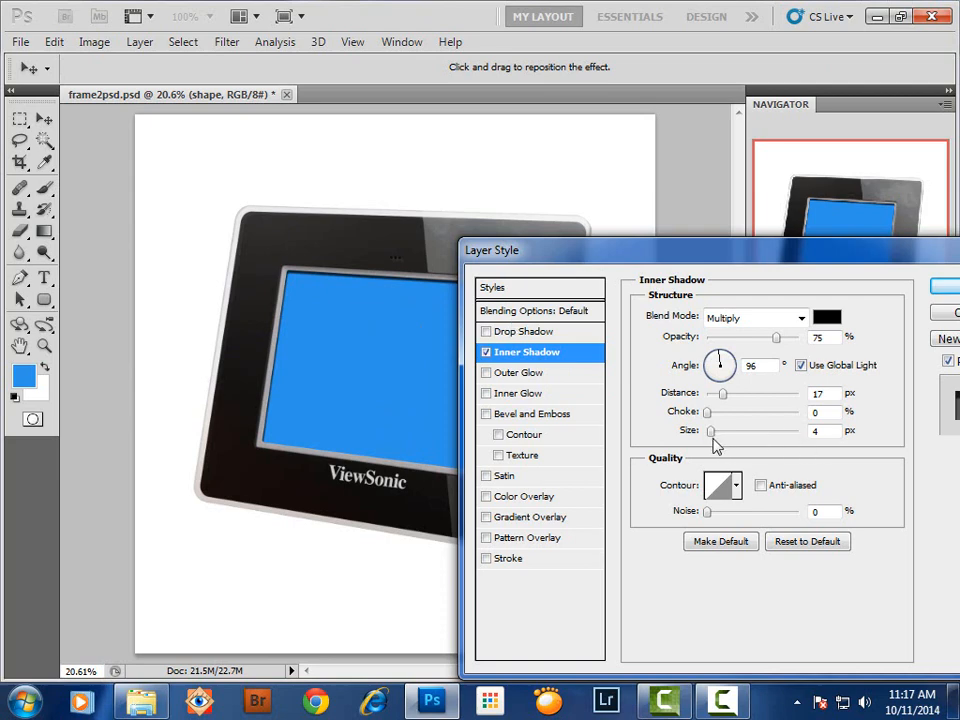
{"action": "left_click_drag", "start_coordinate": [711, 440], "coordinate": [726, 446]}
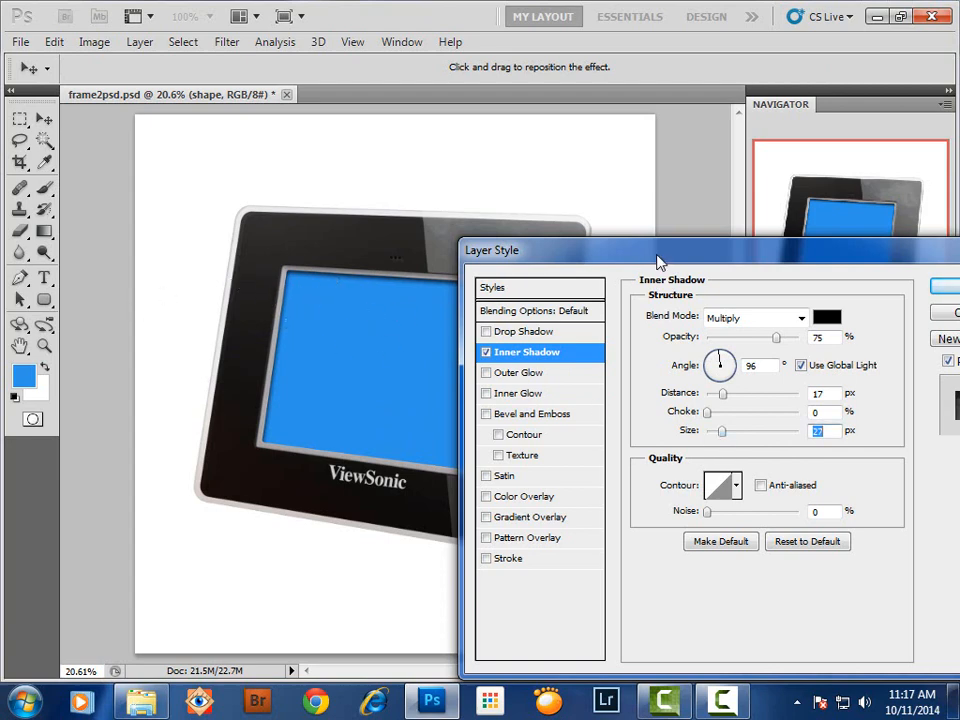
{"action": "left_click_drag", "start_coordinate": [653, 257], "coordinate": [540, 235]}
{"action": "left_click", "coordinate": [857, 263]}
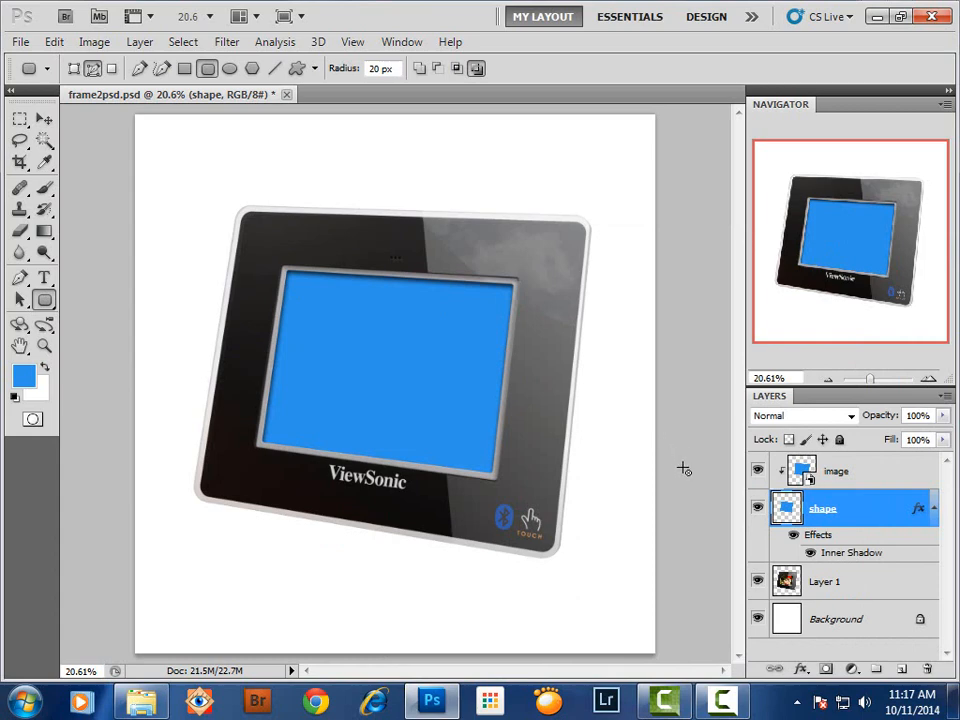
Open the image smart object's contents and place the photo DSC_1659 above the blue image layer.
{"action": "double_click", "coordinate": [805, 475]}
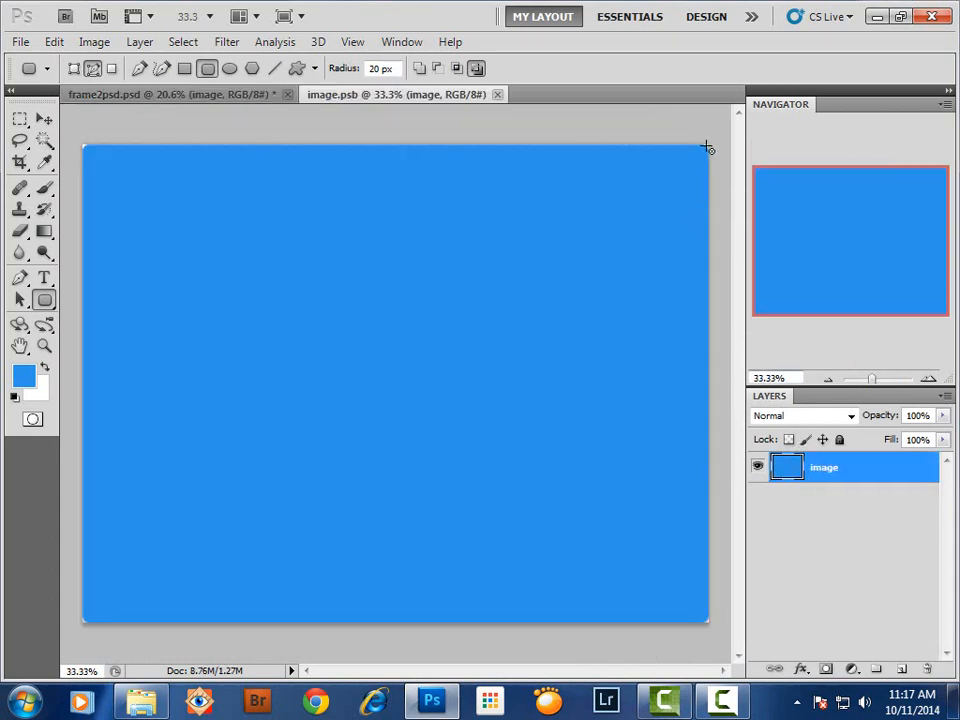
{"action": "key", "text": "ctrl+plus"}
{"action": "key", "text": "ctrl+plus"}
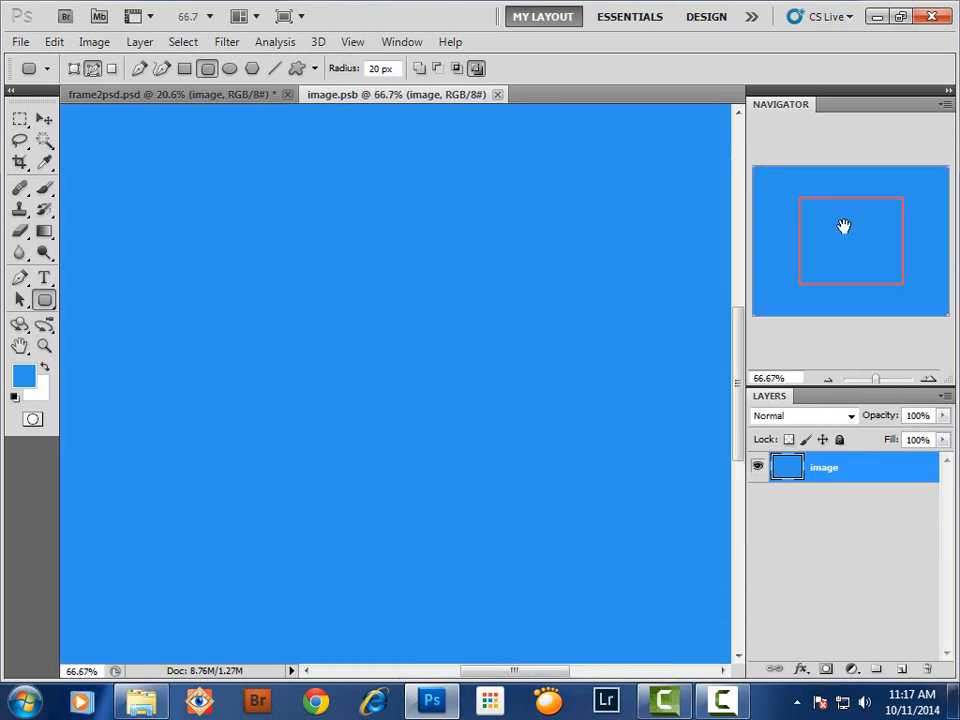
{"action": "left_click_drag", "start_coordinate": [842, 225], "coordinate": [926, 171]}
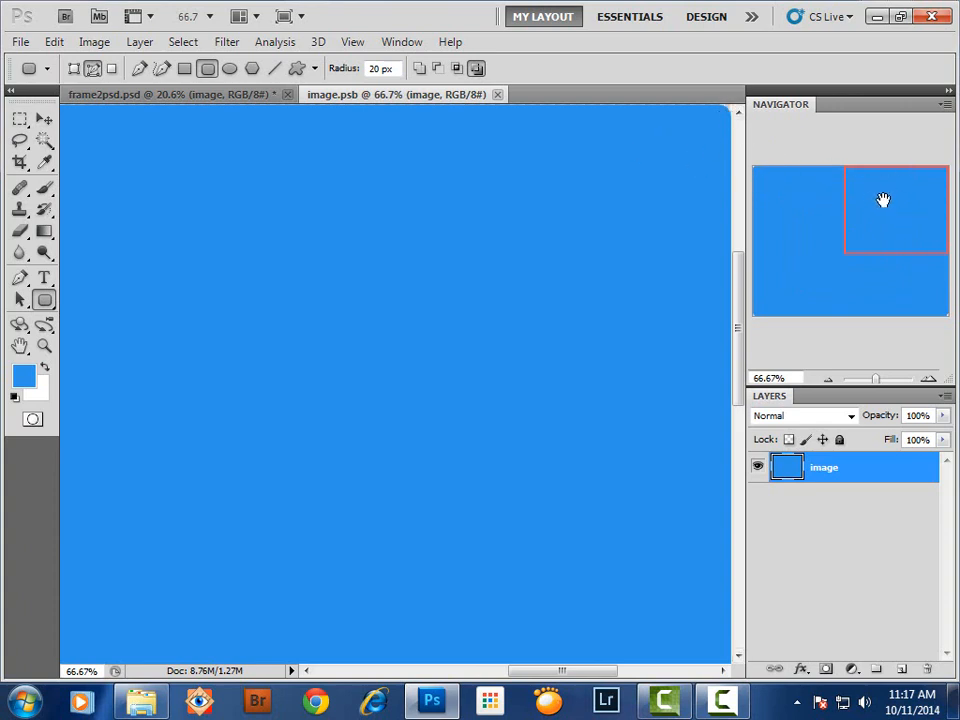
{"action": "key", "text": "ctrl+0"}
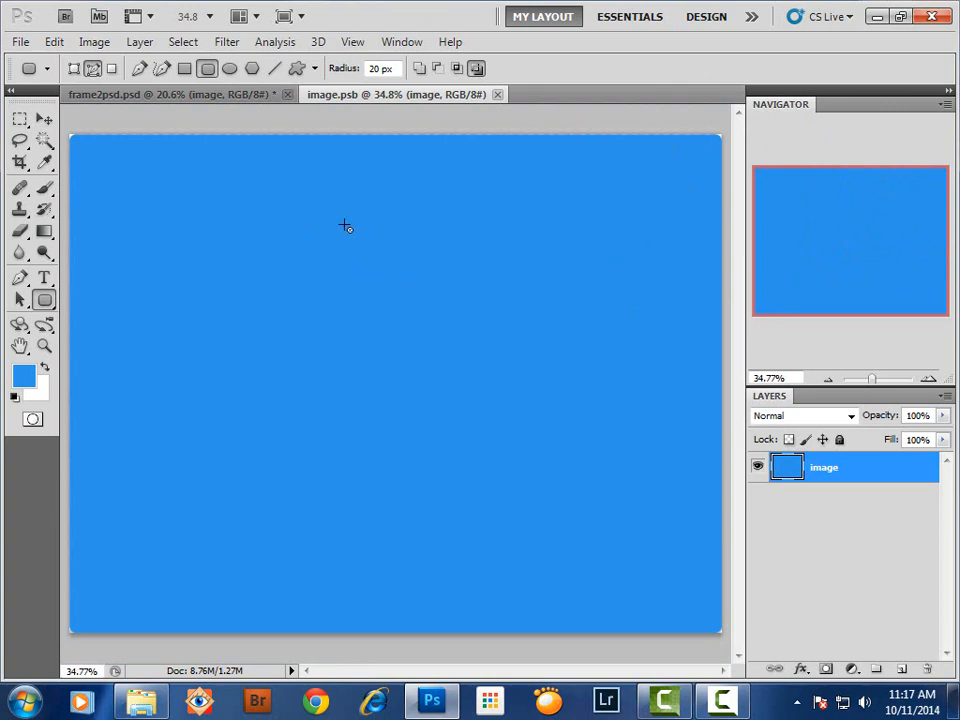
{"action": "left_click", "coordinate": [22, 42]}
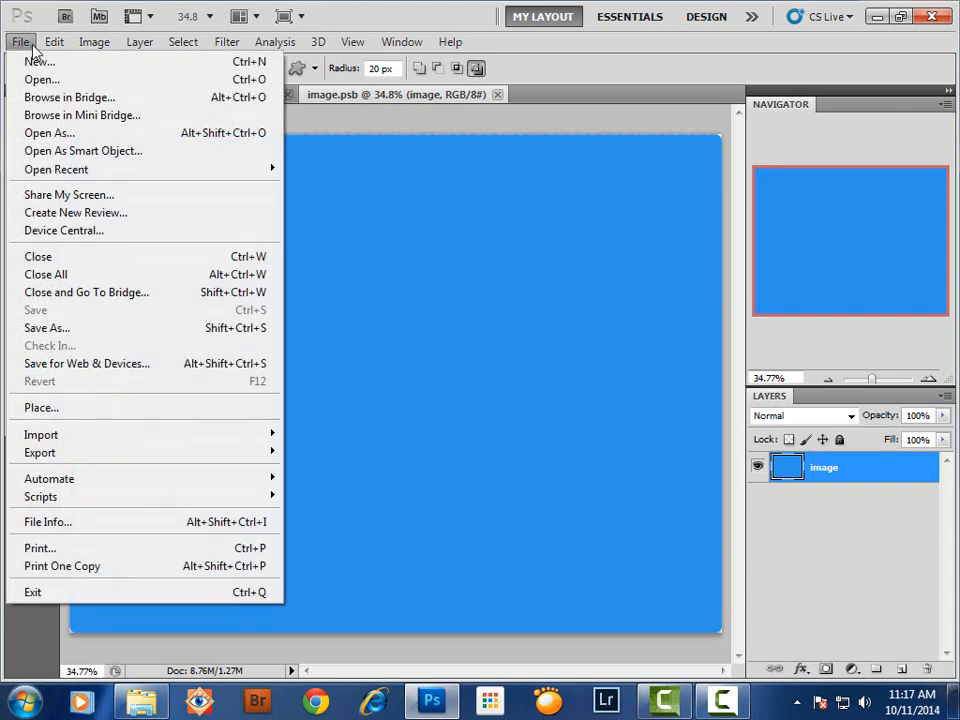
{"action": "left_click", "coordinate": [73, 414]}
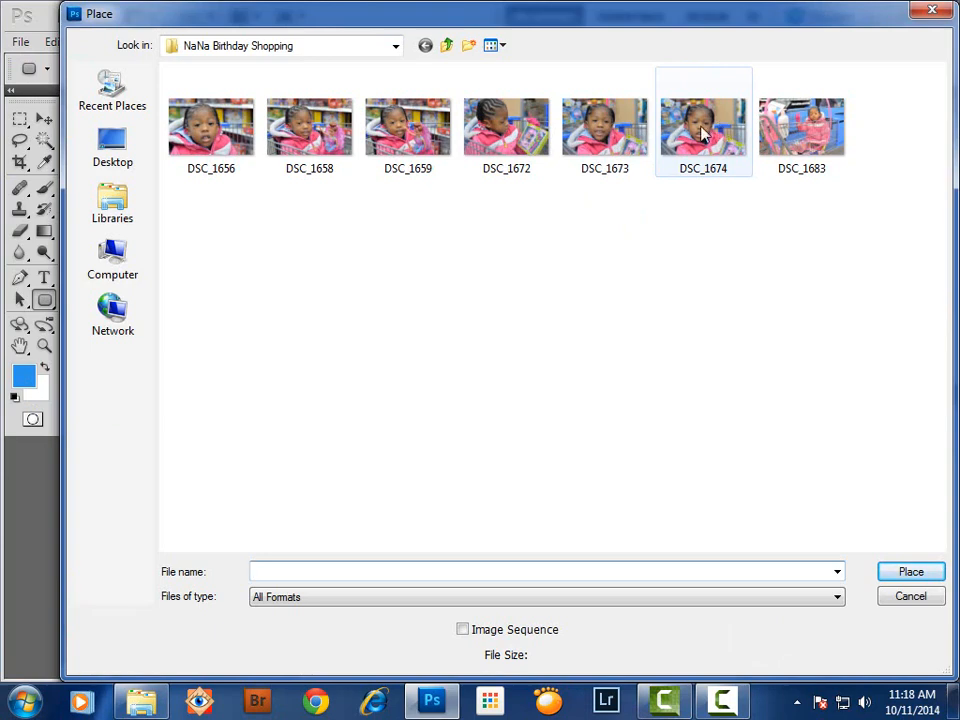
{"action": "double_click", "coordinate": [418, 146]}
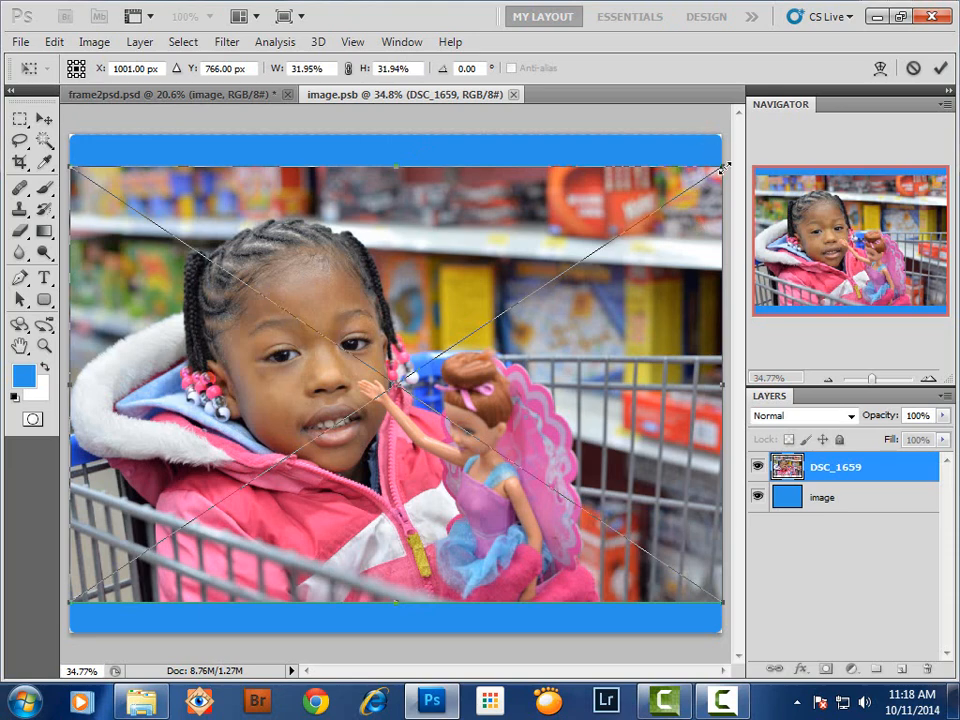
Scale the placed photo to about 37.1% so it covers the whole blue canvas, and save and close image.psb.
{"action": "left_click_drag", "start_coordinate": [722, 166], "coordinate": [762, 112]}
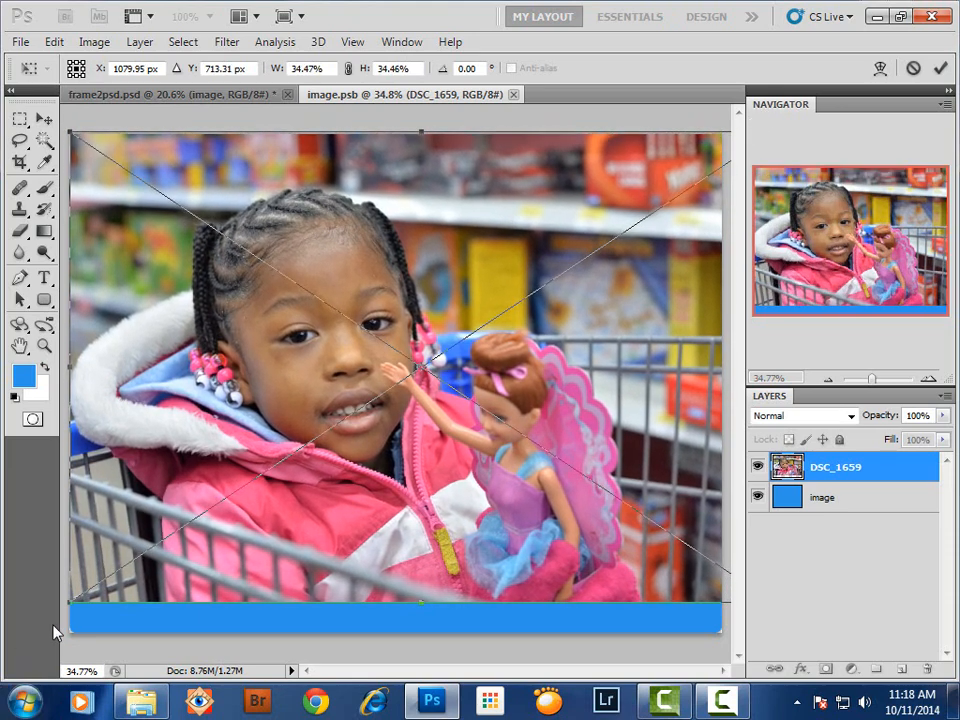
{"action": "left_click_drag", "start_coordinate": [60, 603], "coordinate": [30, 660]}
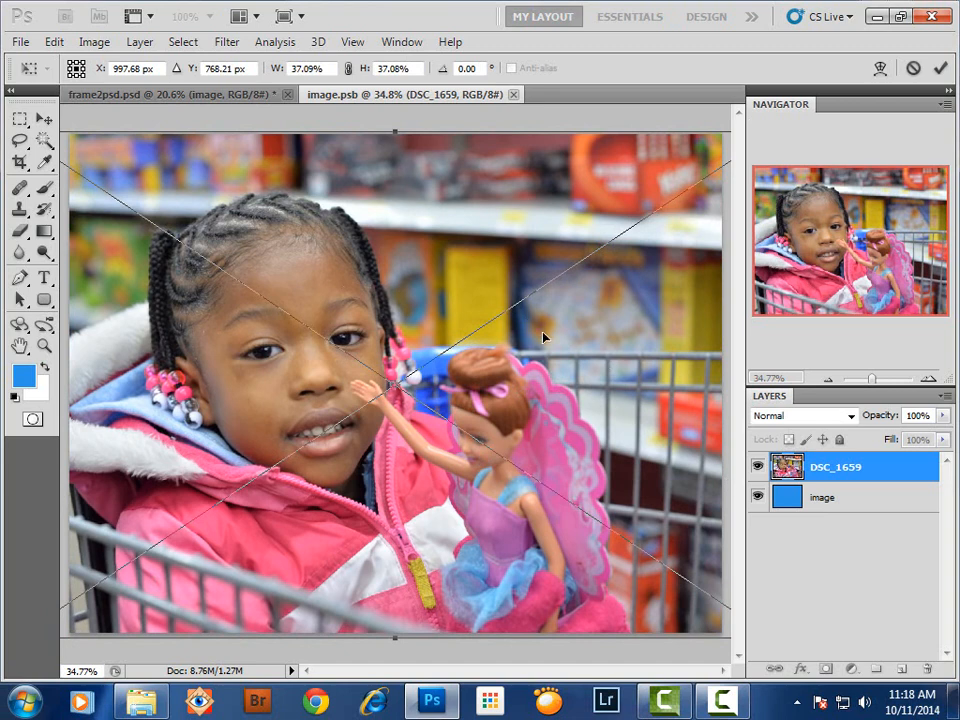
{"action": "key", "text": "Return"}
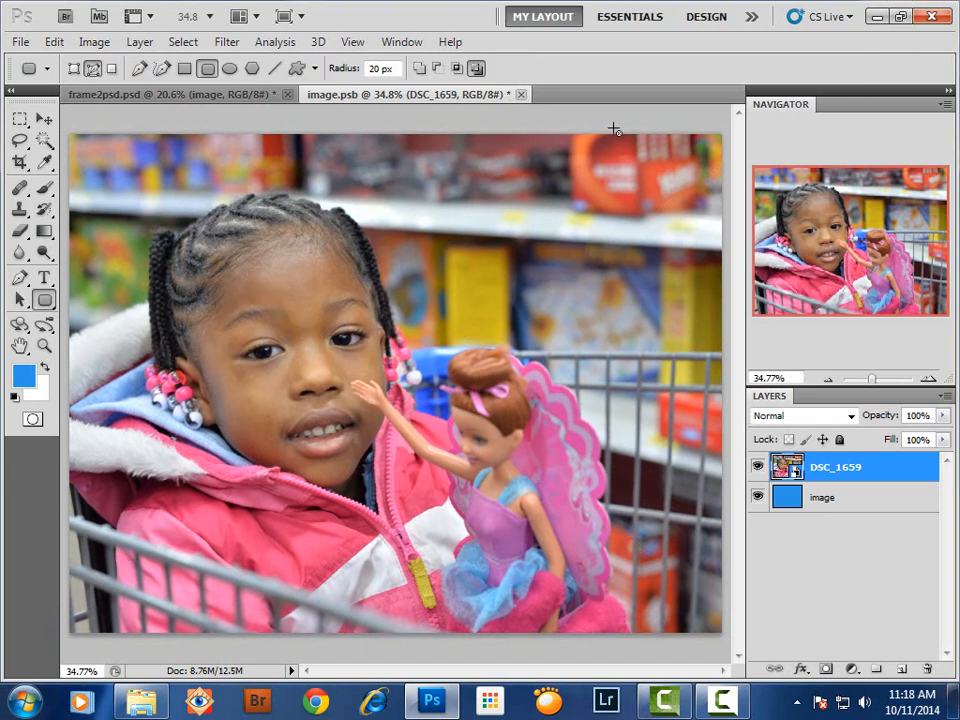
{"action": "left_click", "coordinate": [521, 95]}
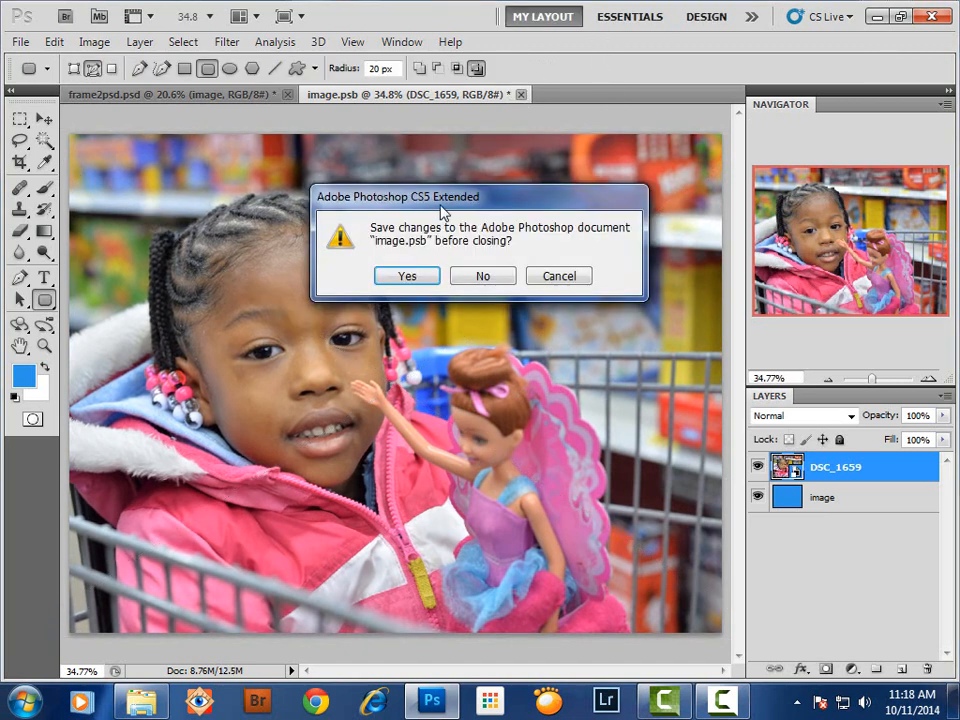
{"action": "left_click", "coordinate": [403, 275]}
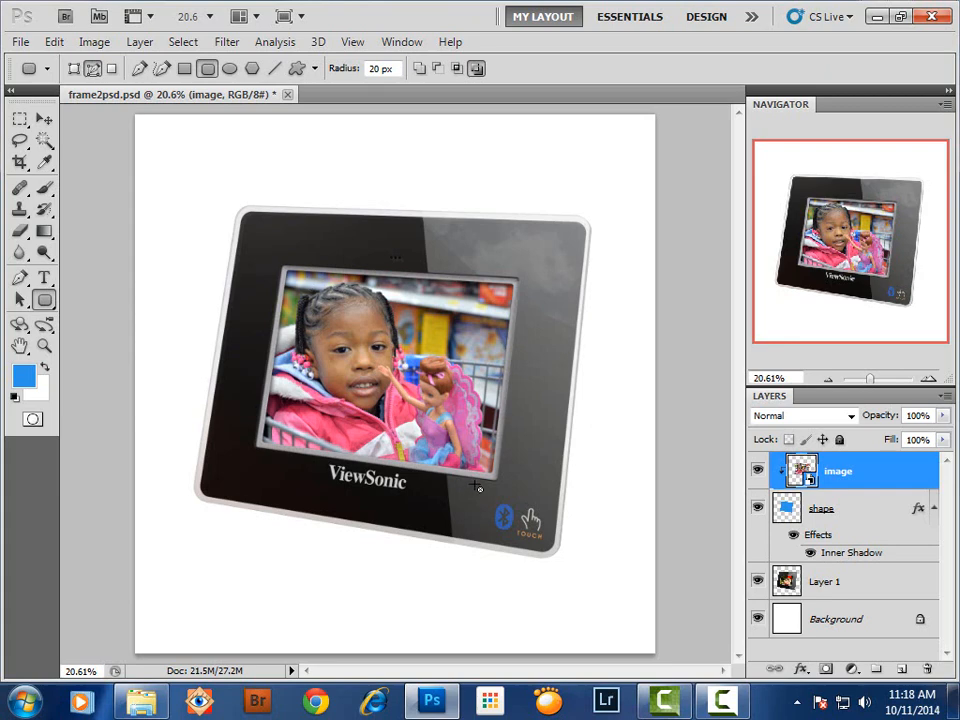
Examine up close how the photo and its inner shadow fit along the edges of the frame's opening.
{"action": "key", "text": "ctrl+plus"}
{"action": "key", "text": "ctrl+plus"}
{"action": "key", "text": "ctrl+plus"}
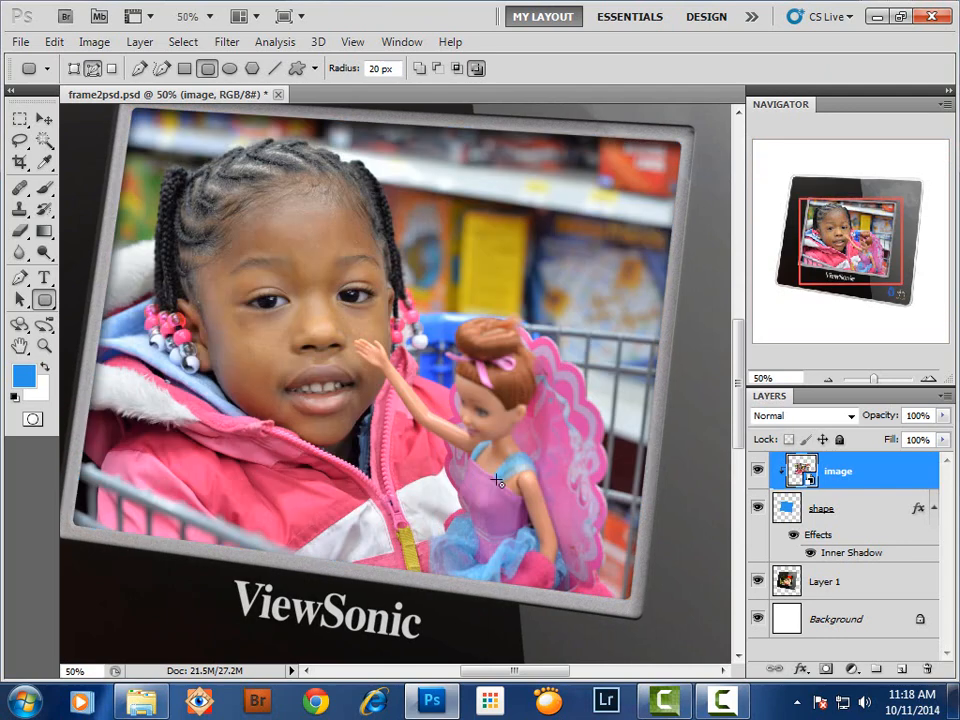
{"action": "left_click_drag", "start_coordinate": [396, 323], "coordinate": [535, 415]}
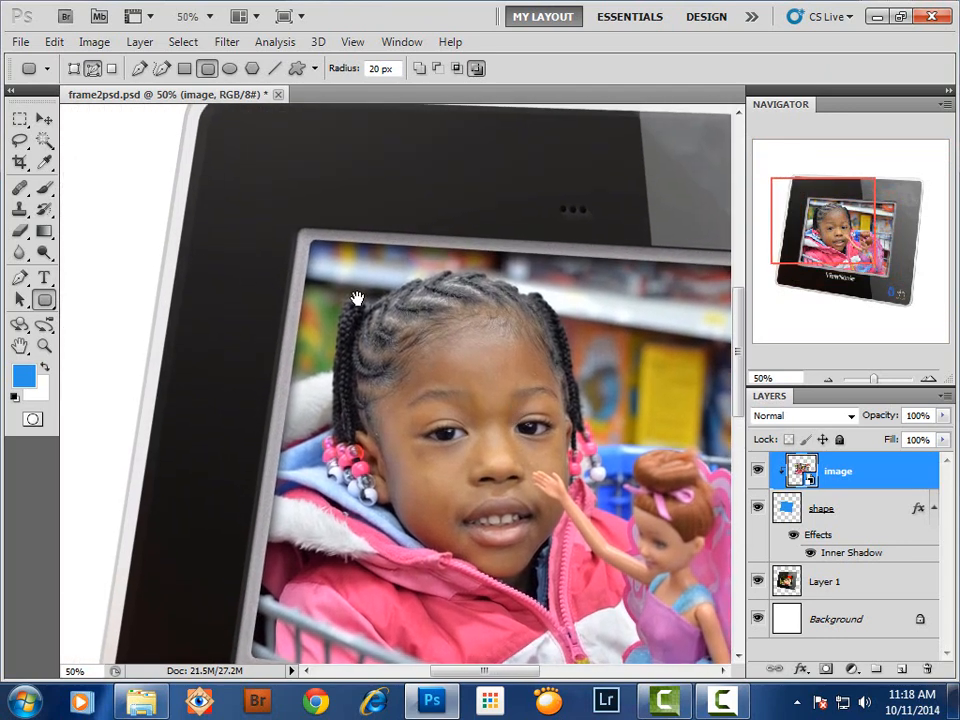
{"action": "left_click_drag", "start_coordinate": [609, 513], "coordinate": [513, 334]}
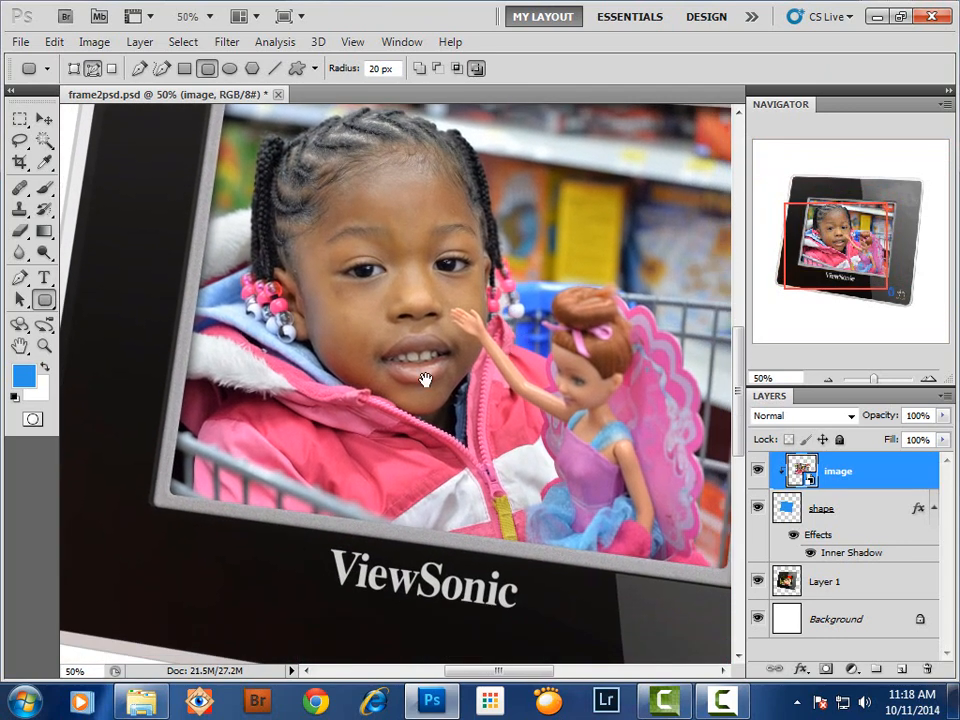
{"action": "left_click_drag", "start_coordinate": [618, 447], "coordinate": [543, 450]}
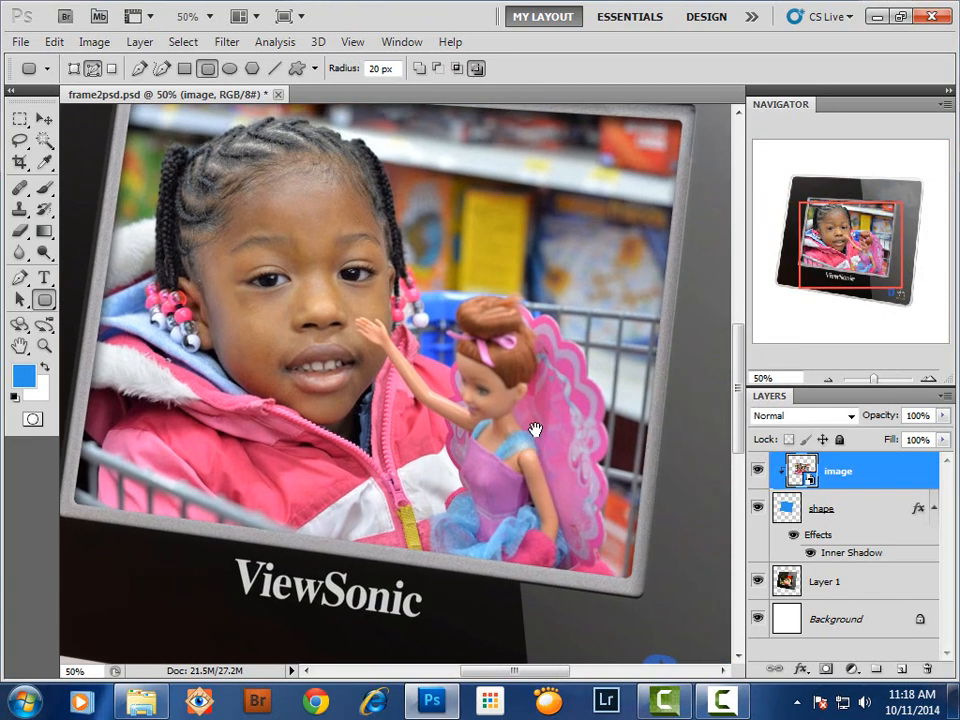
{"action": "key", "text": "ctrl+0"}
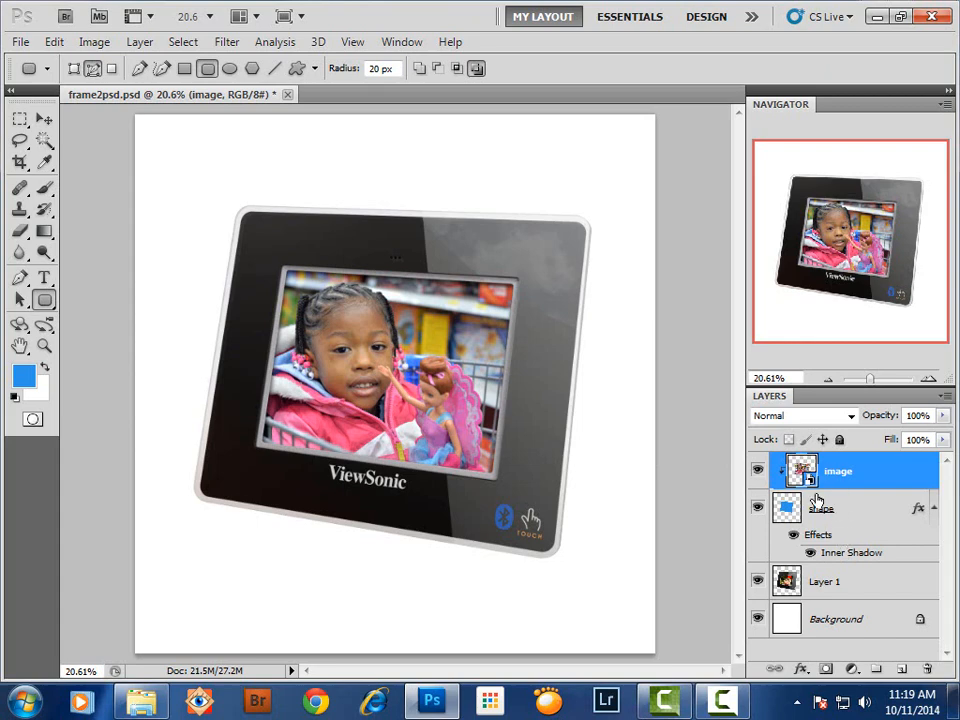
Group the image, shape and Layer 1 layers together and check the group's contents.
{"action": "left_click", "coordinate": [861, 518], "text": "shift"}
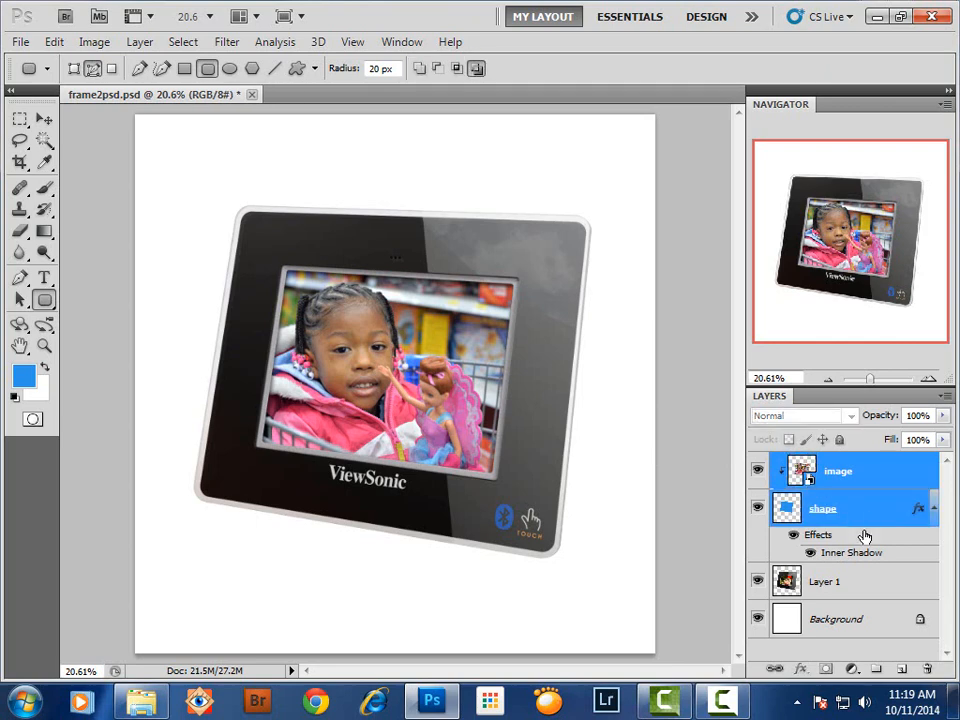
{"action": "left_click", "coordinate": [842, 589], "text": "shift"}
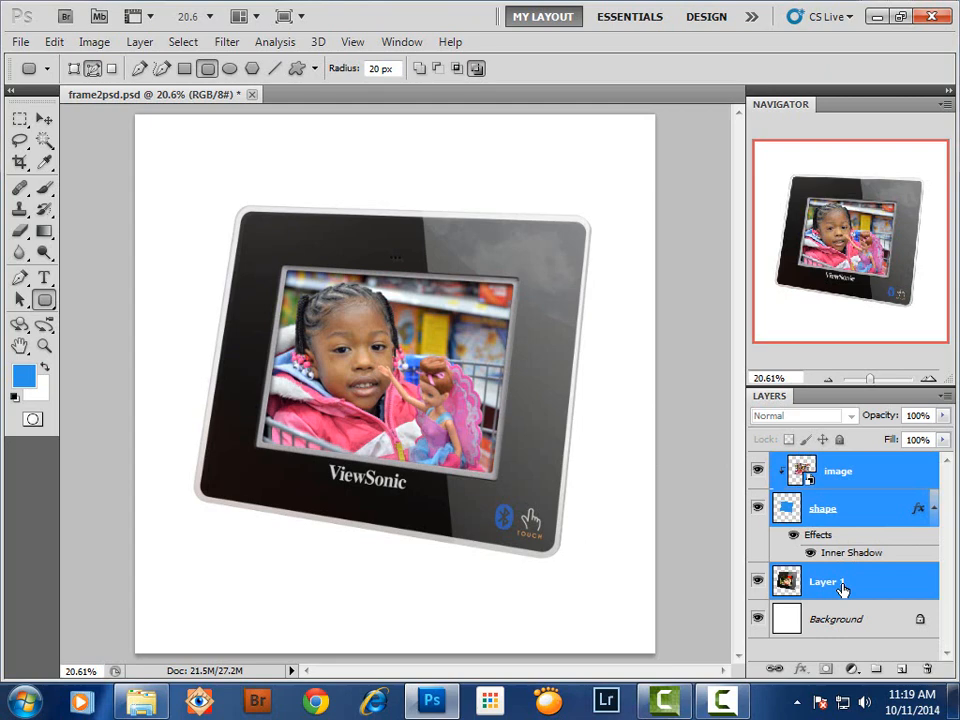
{"action": "key", "text": "ctrl+g"}
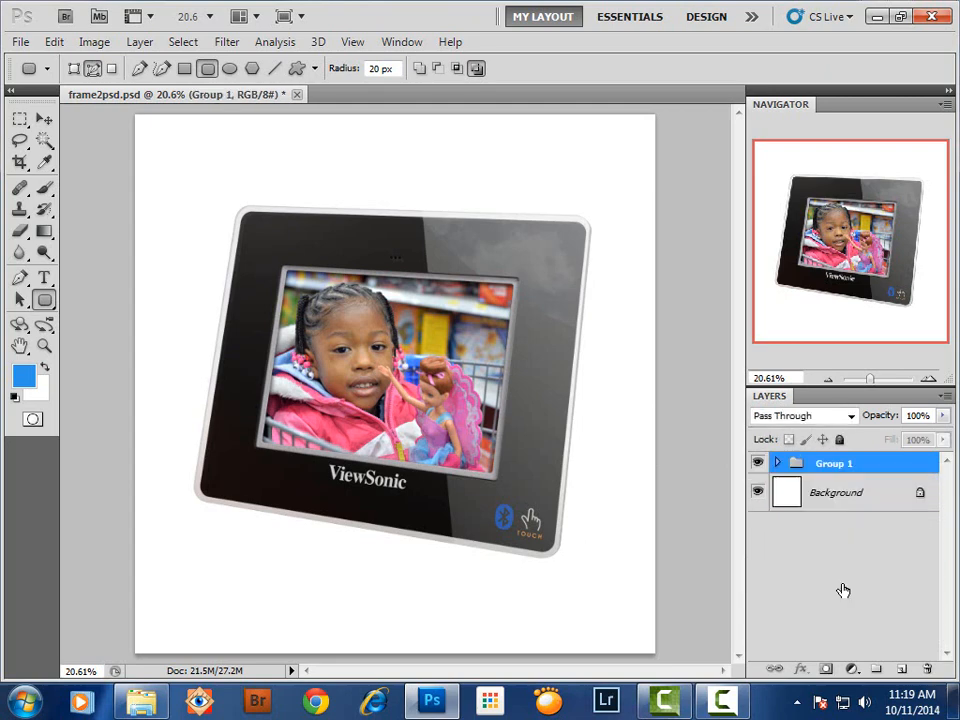
{"action": "left_click", "coordinate": [779, 465]}
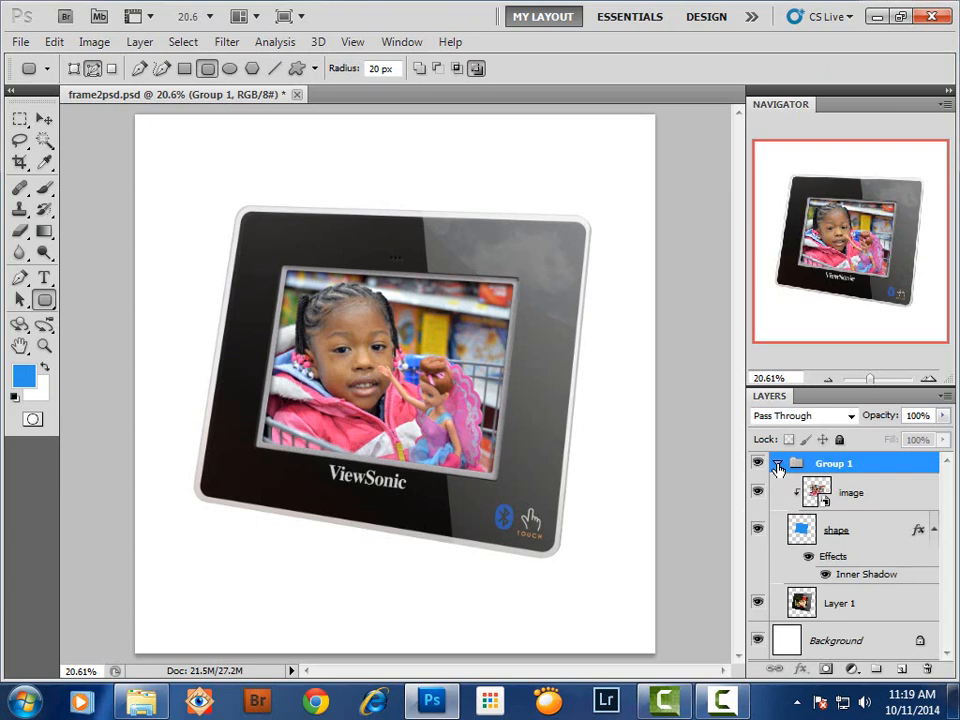
{"action": "left_click", "coordinate": [778, 464]}
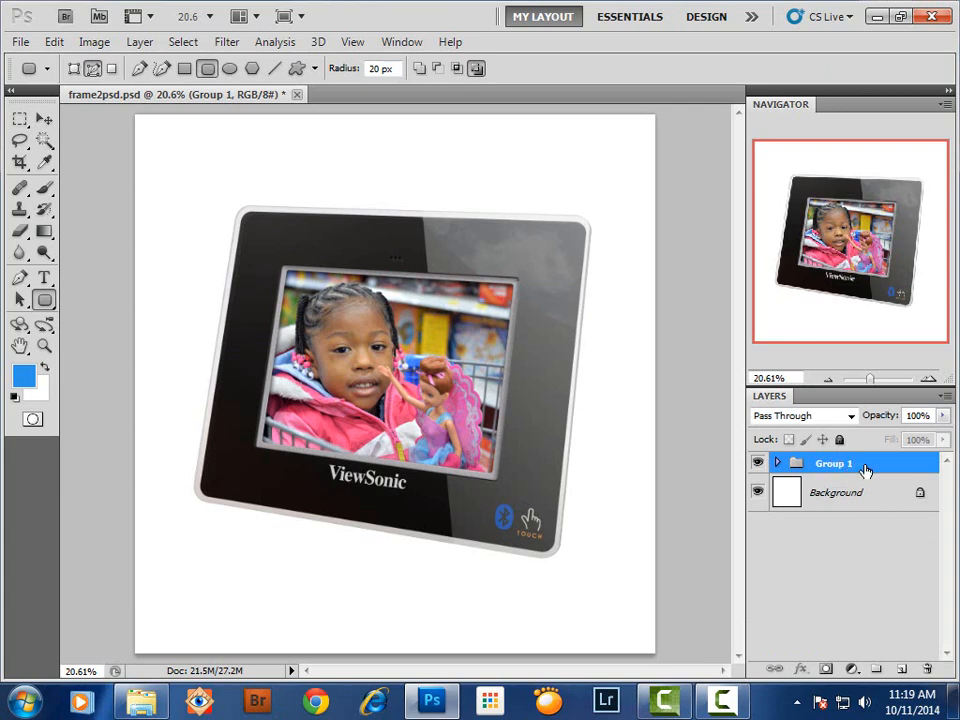
Duplicate the frame group and move the copy down and slightly left so it overlaps the lower part of the original frame.
{"action": "left_click_drag", "start_coordinate": [866, 471], "coordinate": [900, 668]}
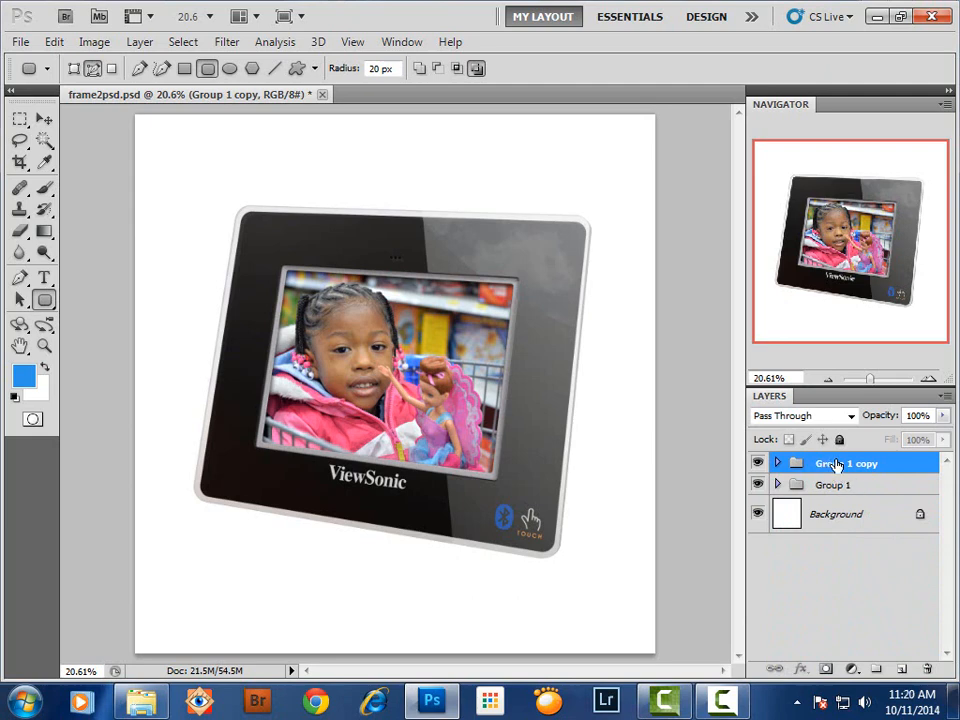
{"action": "left_click", "coordinate": [42, 116]}
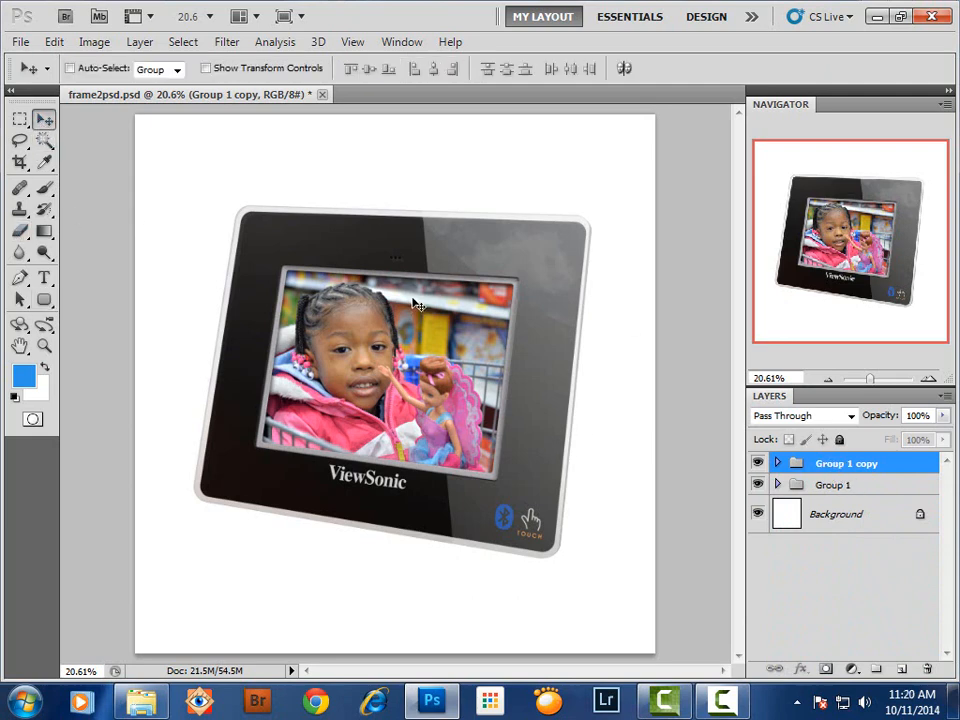
{"action": "left_click_drag", "start_coordinate": [414, 306], "coordinate": [383, 532]}
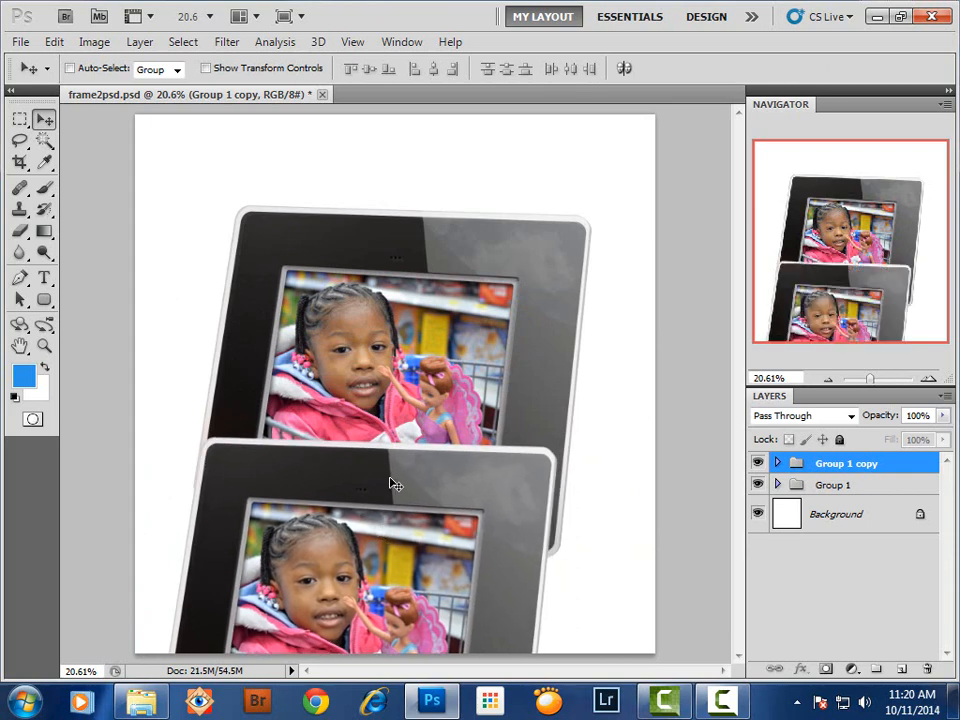
{"action": "left_click_drag", "start_coordinate": [395, 485], "coordinate": [393, 417]}
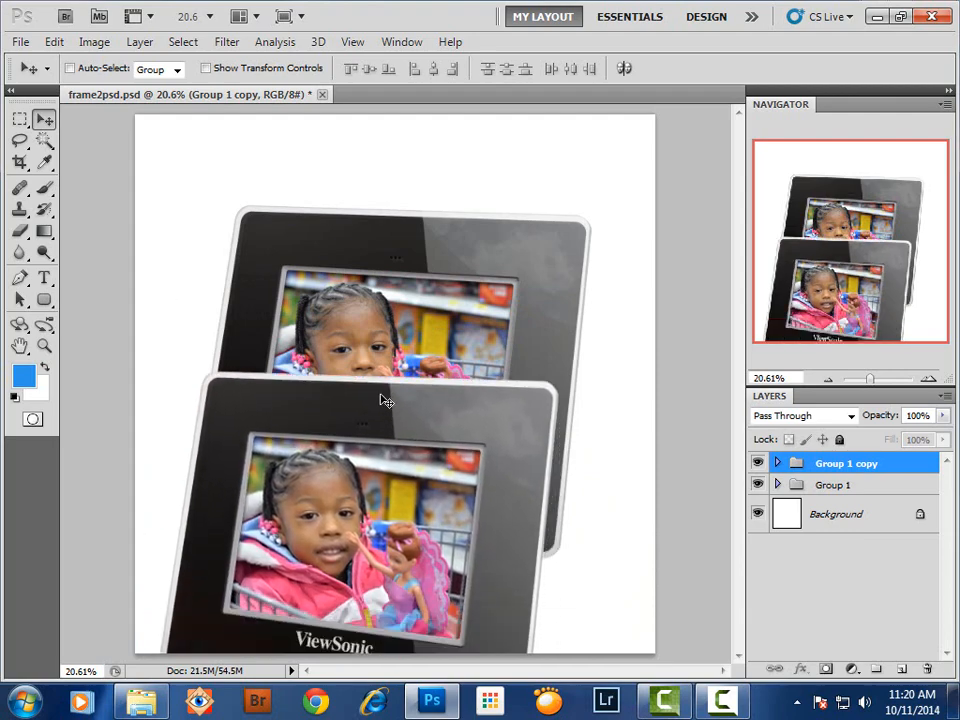
Flip the duplicated frame group vertically and shift it slightly right over the lower part of the original frame.
{"action": "left_click", "coordinate": [58, 44]}
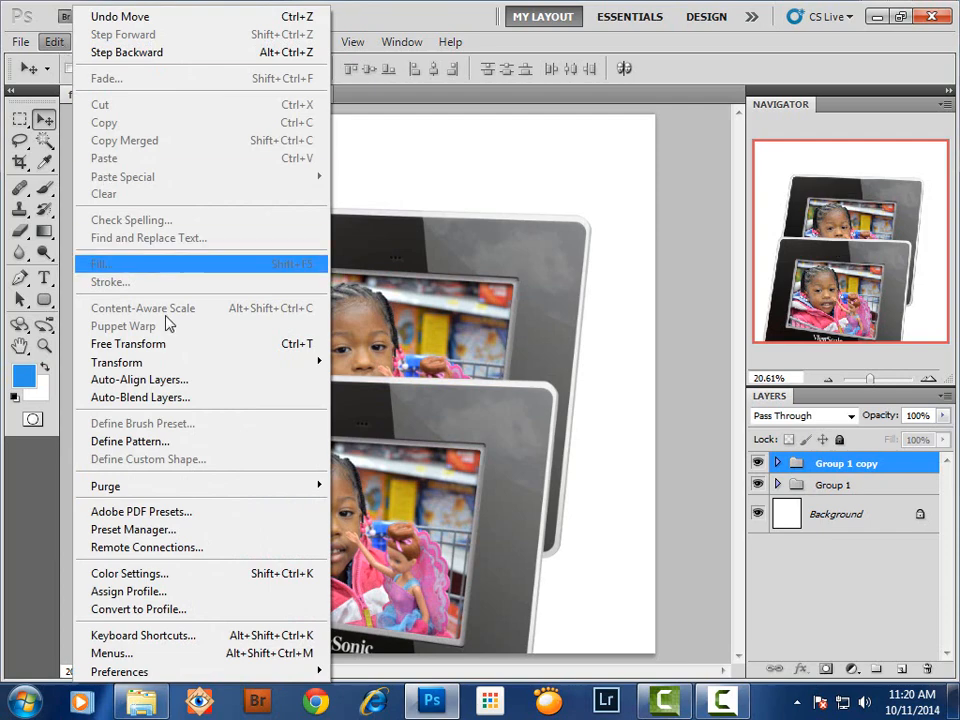
{"action": "mouse_move", "coordinate": [173, 368]}
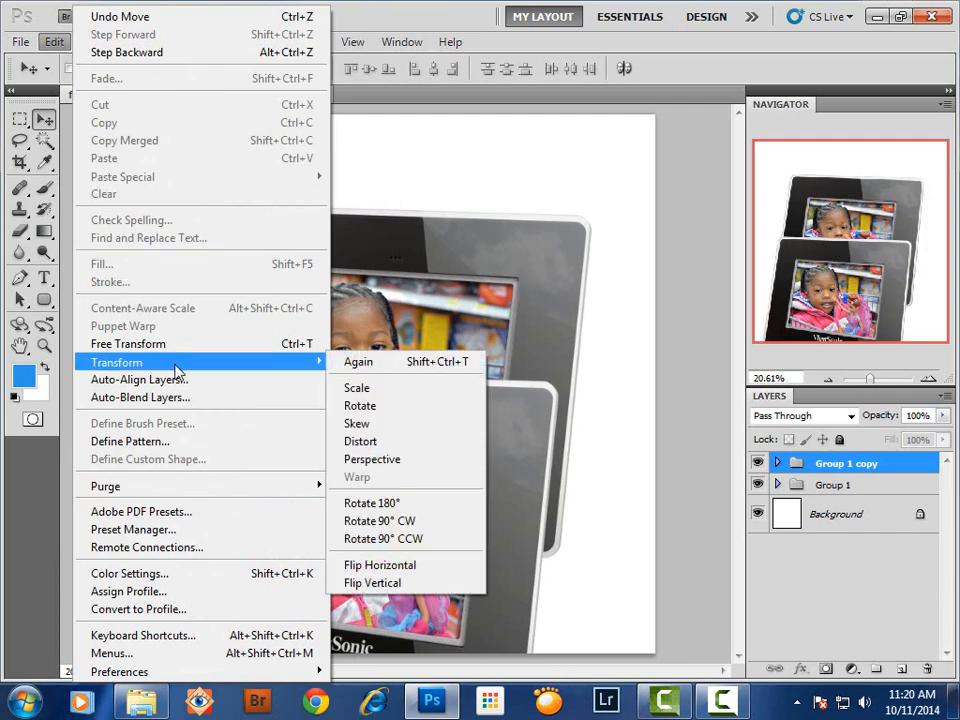
{"action": "left_click", "coordinate": [386, 583]}
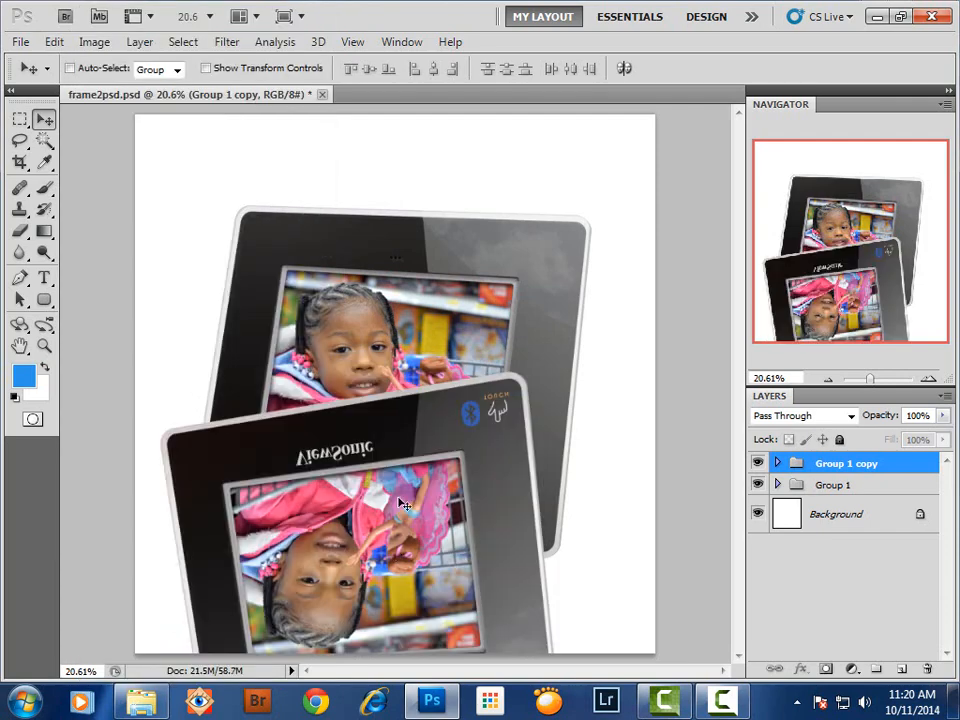
{"action": "mouse_move", "coordinate": [415, 438]}
{"action": "left_mouse_down"}
{"action": "mouse_move", "coordinate": [415, 403]}
{"action": "mouse_move", "coordinate": [501, 441]}
{"action": "mouse_move", "coordinate": [330, 411]}
{"action": "mouse_move", "coordinate": [454, 407]}
{"action": "mouse_move", "coordinate": [440, 370]}
{"action": "mouse_move", "coordinate": [420, 401]}
{"action": "mouse_move", "coordinate": [418, 435]}
{"action": "mouse_move", "coordinate": [418, 375]}
{"action": "mouse_move", "coordinate": [420, 437]}
{"action": "left_mouse_up"}
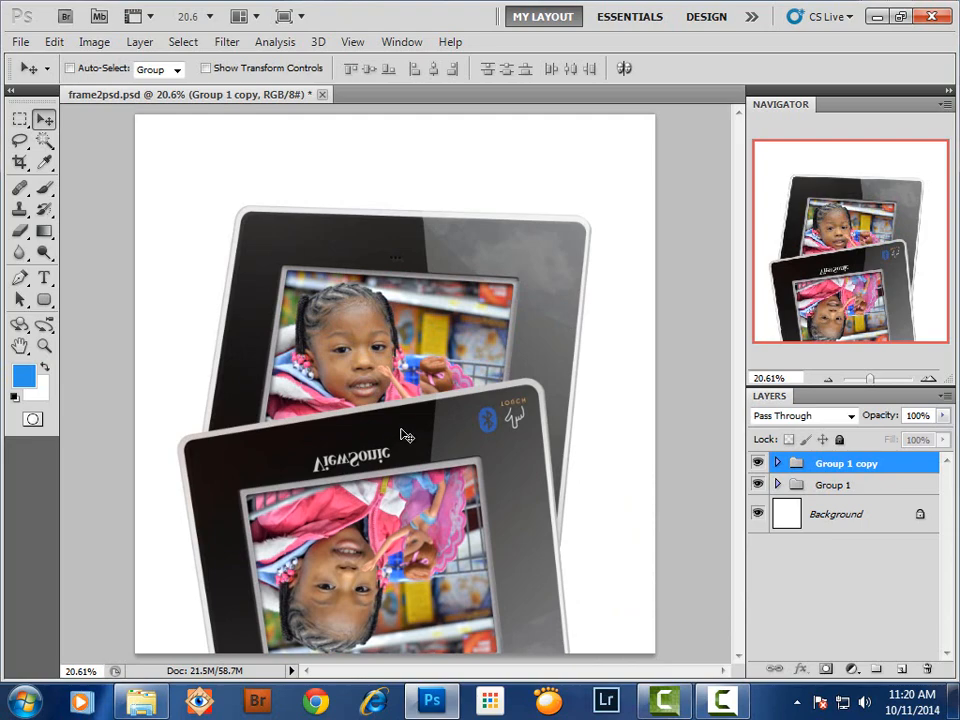
Rotate the flipped frame copy about 19.1° clockwise and place it just below the original, its upper edge following the original's lower edge.
{"action": "left_click", "coordinate": [55, 43]}
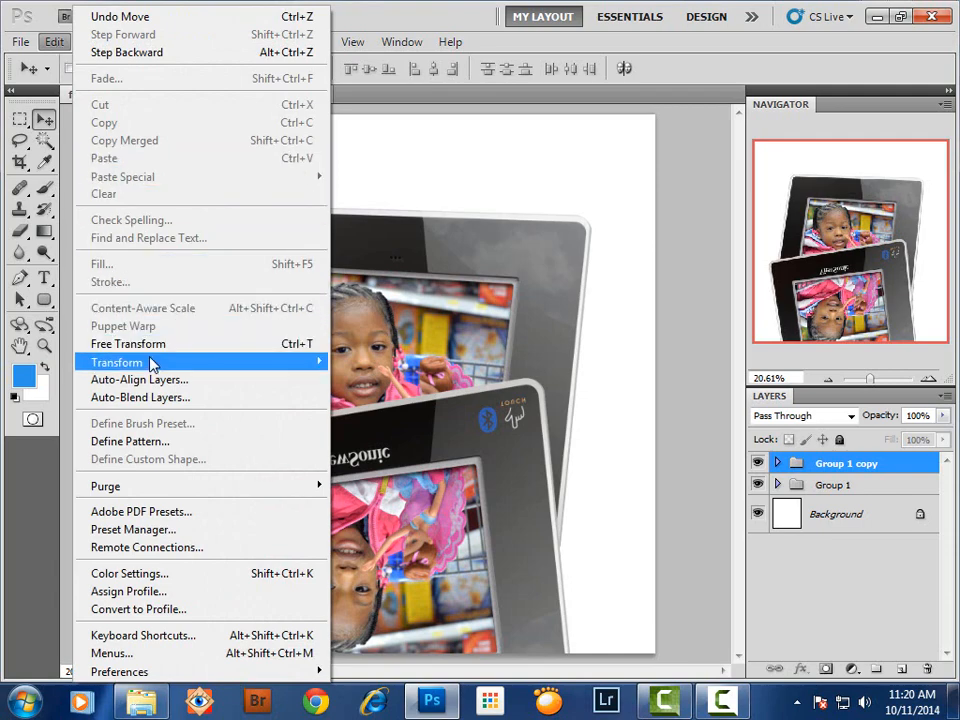
{"action": "mouse_move", "coordinate": [152, 365]}
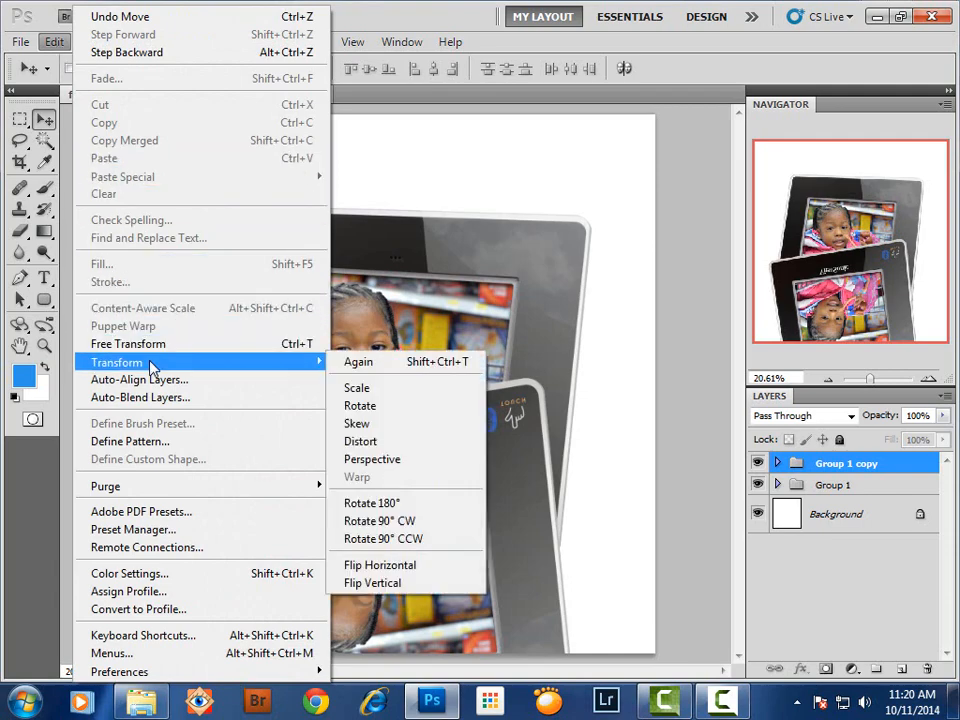
{"action": "left_click", "coordinate": [362, 406]}
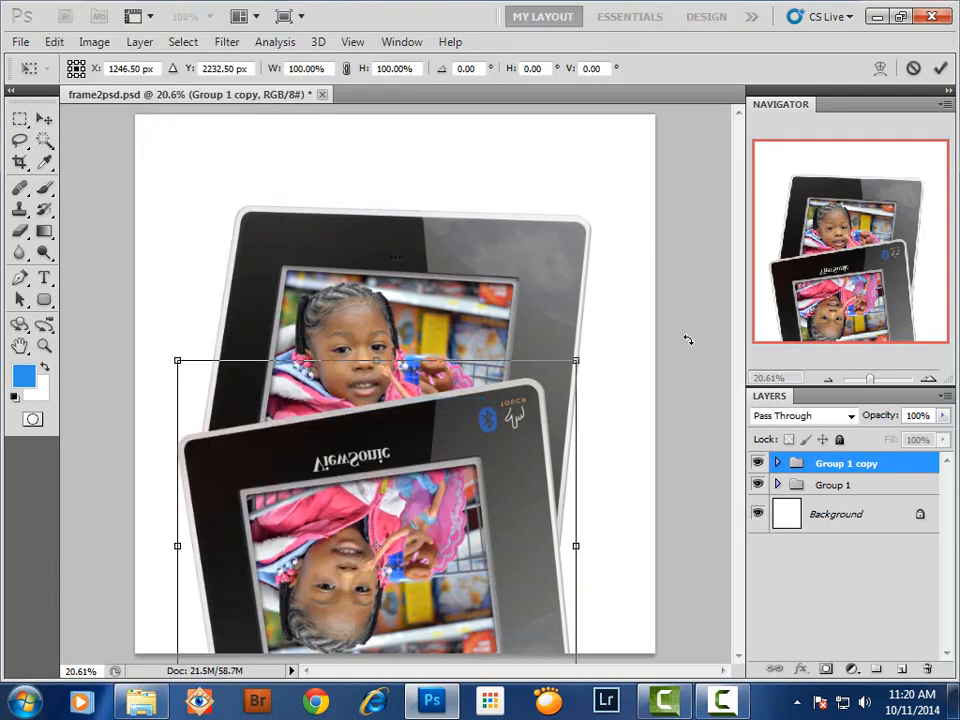
{"action": "left_click_drag", "start_coordinate": [595, 329], "coordinate": [663, 442]}
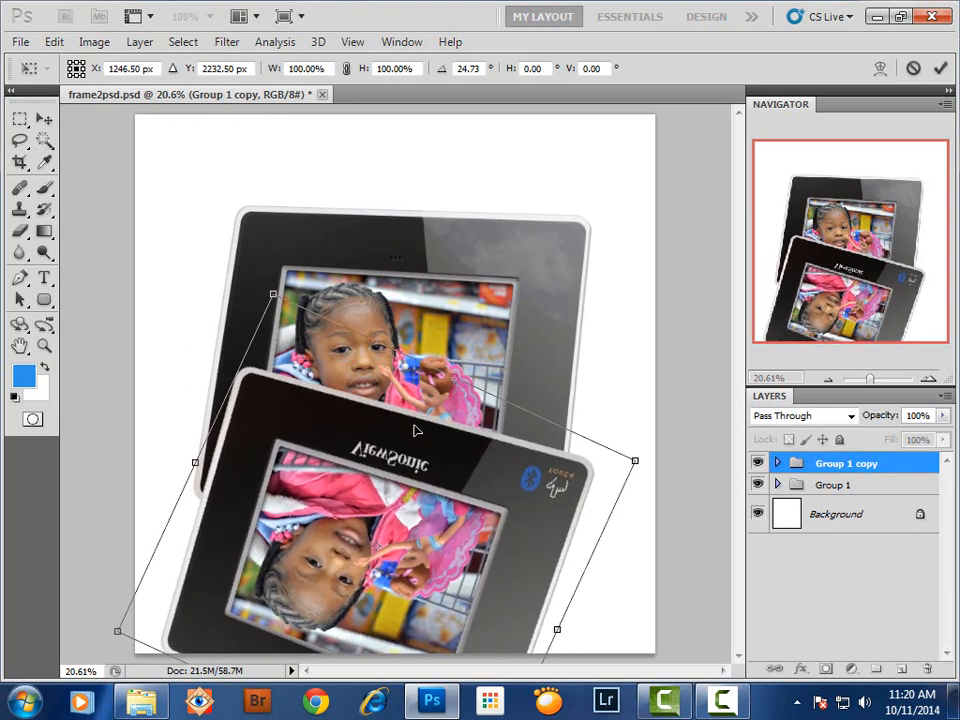
{"action": "left_click_drag", "start_coordinate": [416, 430], "coordinate": [371, 561]}
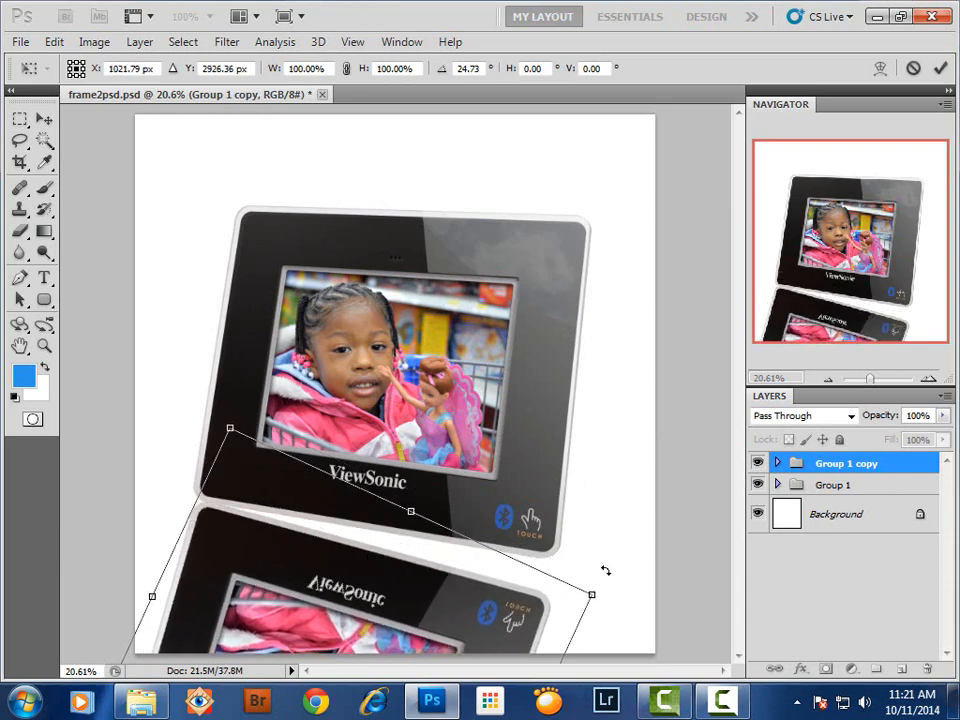
{"action": "mouse_move", "coordinate": [606, 564]}
{"action": "left_mouse_down"}
{"action": "mouse_move", "coordinate": [597, 526]}
{"action": "mouse_move", "coordinate": [611, 540]}
{"action": "left_mouse_up"}
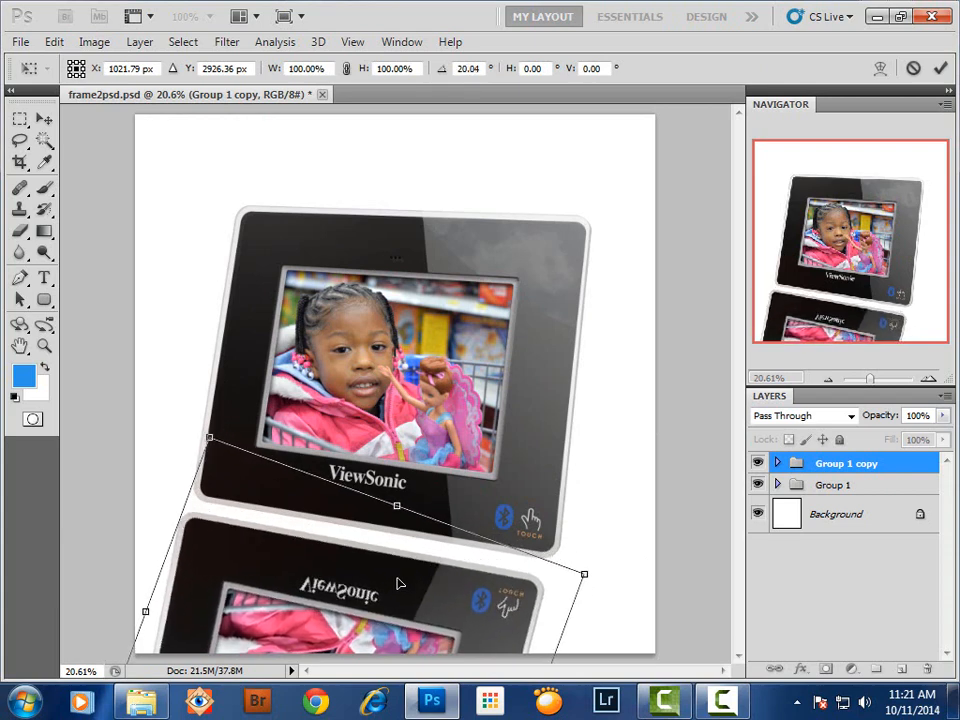
{"action": "left_click_drag", "start_coordinate": [401, 582], "coordinate": [415, 578]}
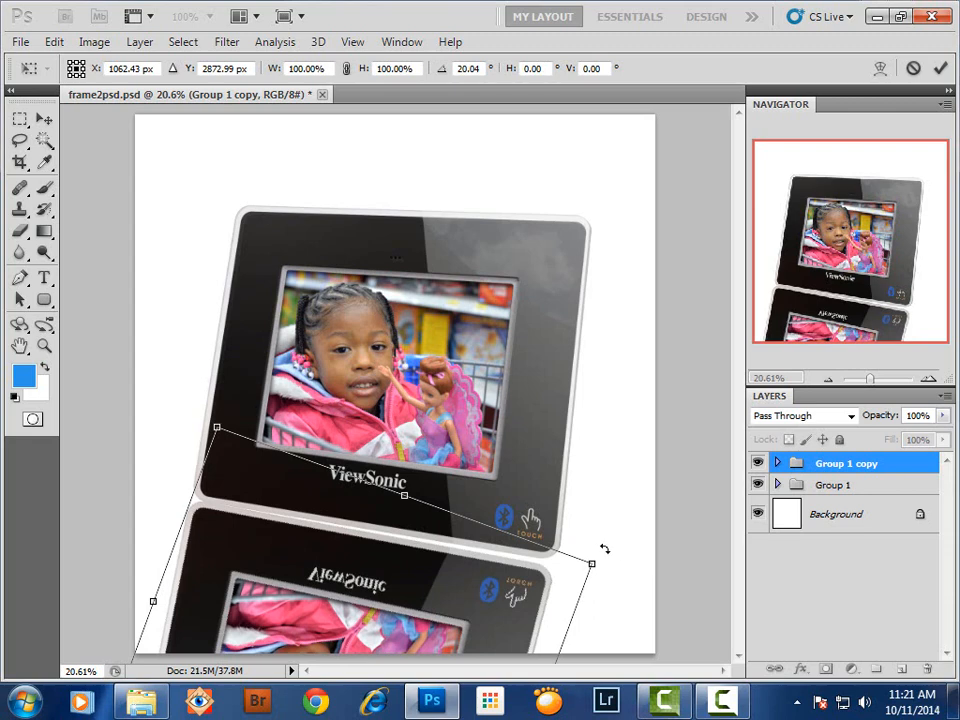
{"action": "left_click_drag", "start_coordinate": [602, 548], "coordinate": [600, 546]}
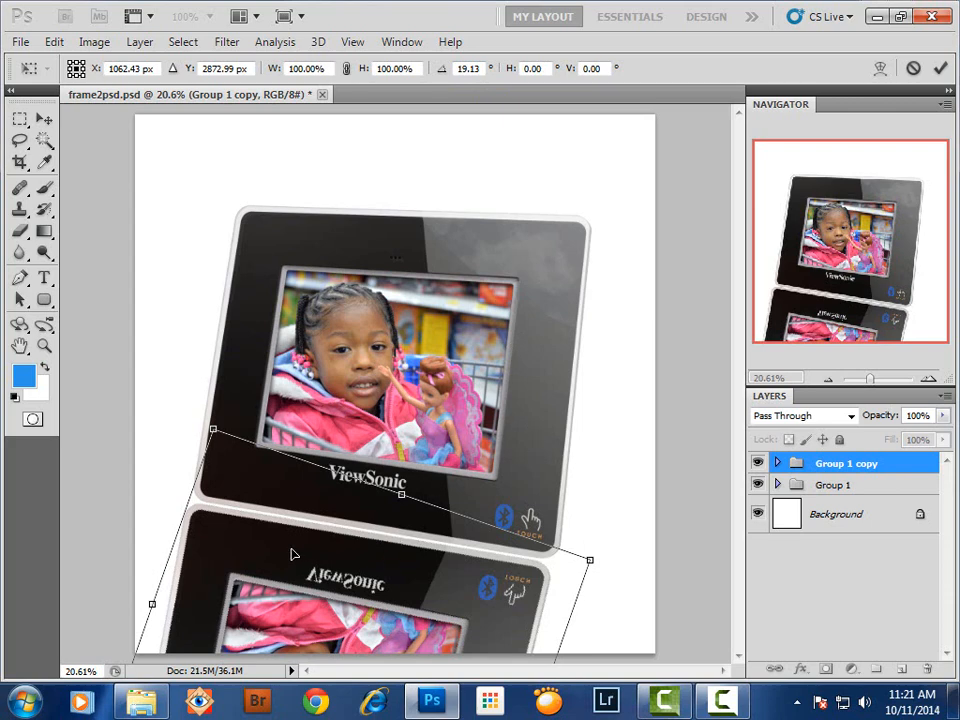
{"action": "left_click_drag", "start_coordinate": [285, 557], "coordinate": [293, 559]}
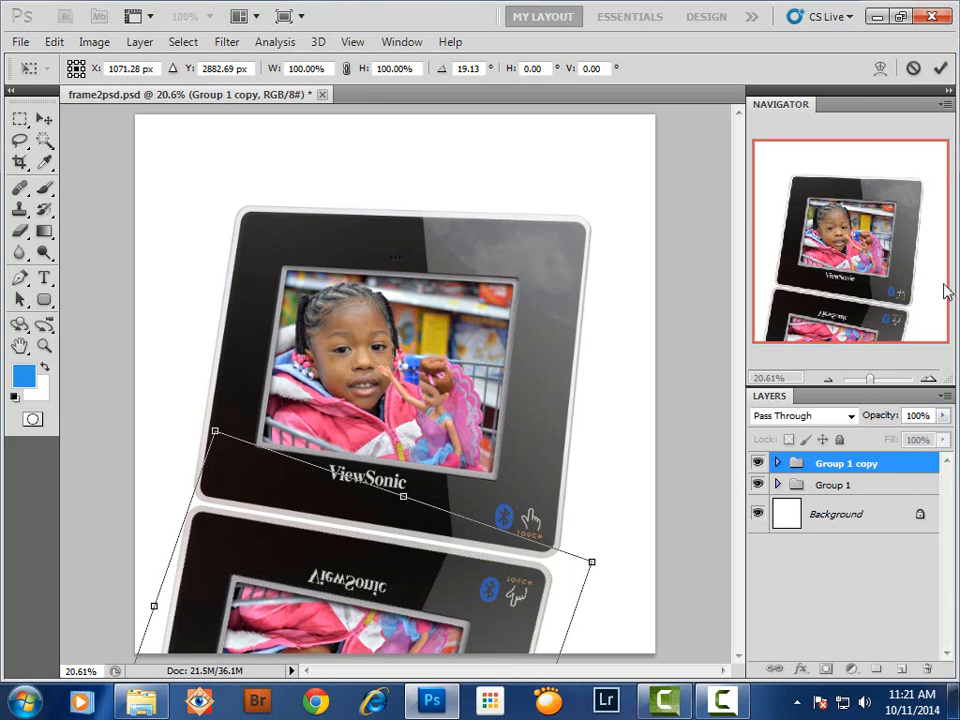
{"action": "left_click", "coordinate": [942, 69]}
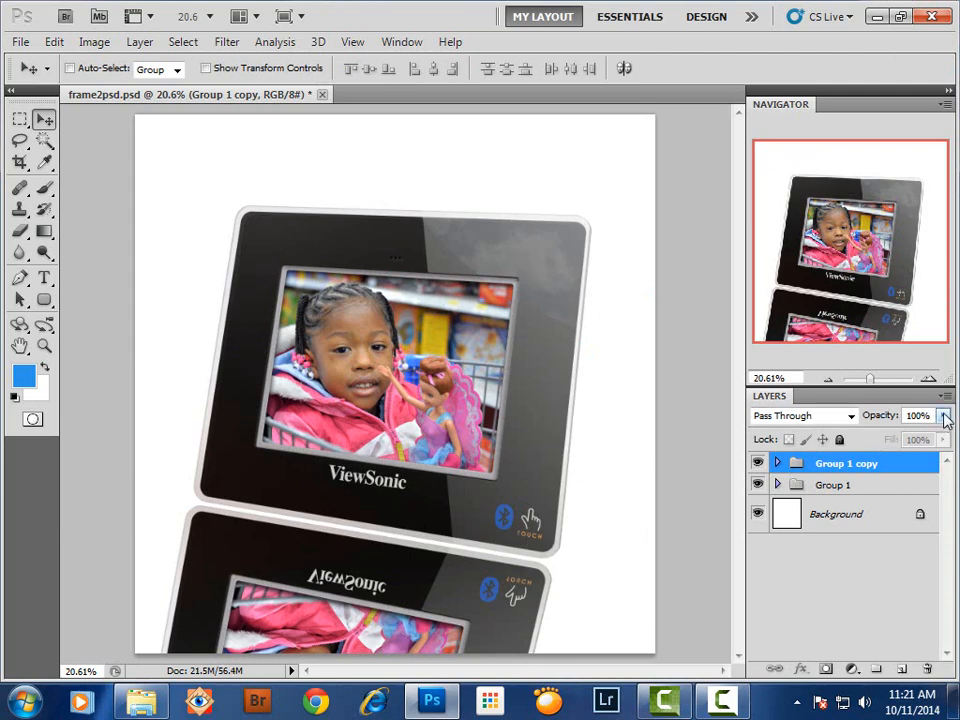
Reduce the opacity of the Group 1 copy group to about 27% for a faded reflection.
{"action": "left_click", "coordinate": [945, 420]}
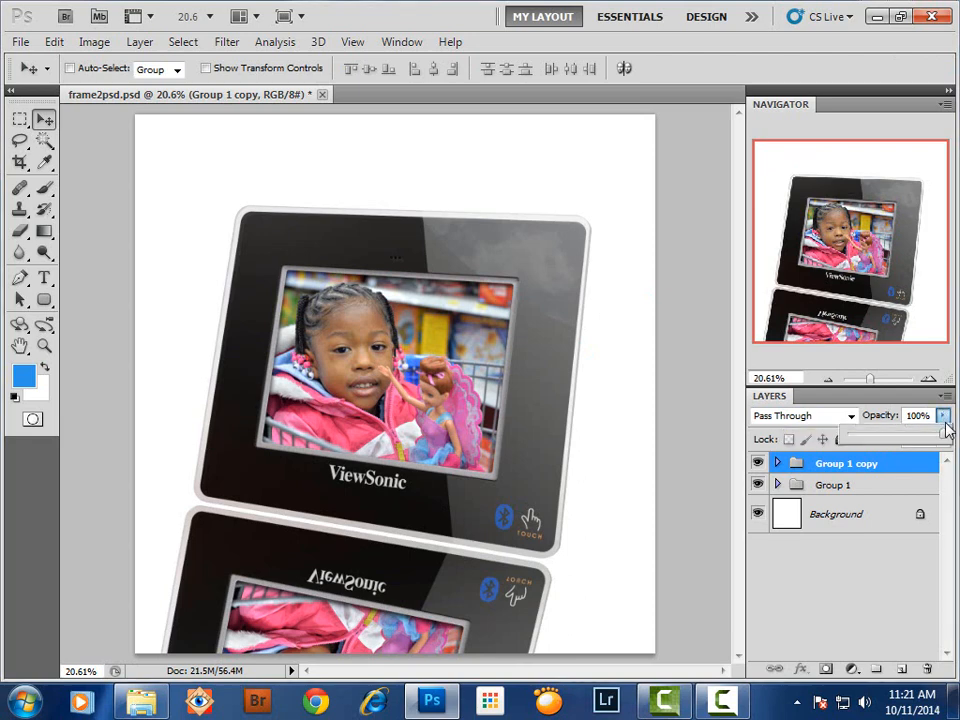
{"action": "left_click_drag", "start_coordinate": [945, 437], "coordinate": [876, 450]}
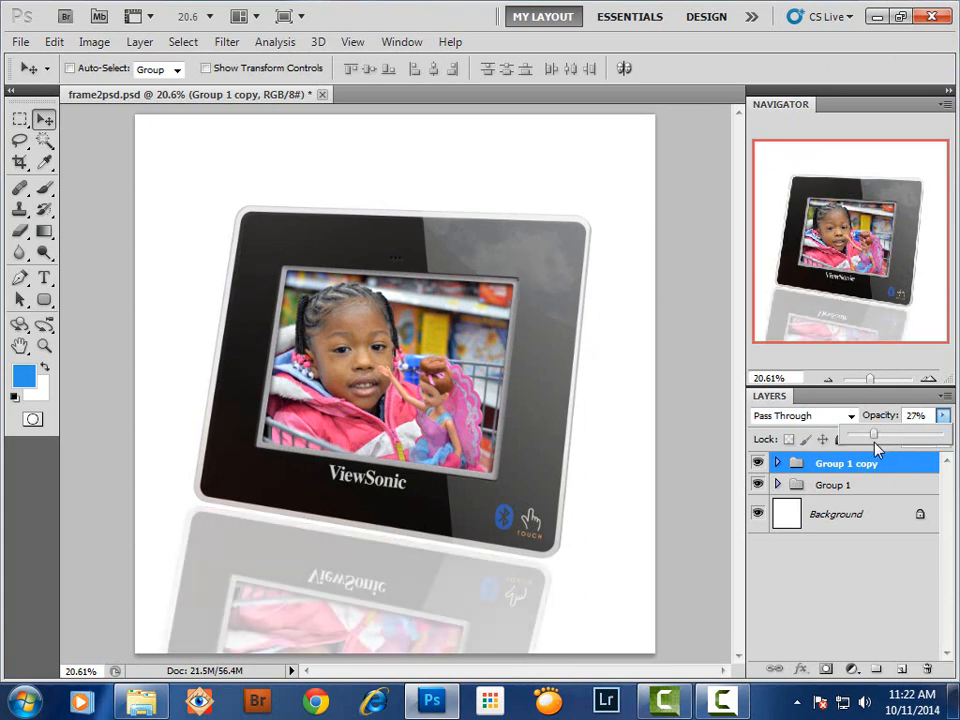